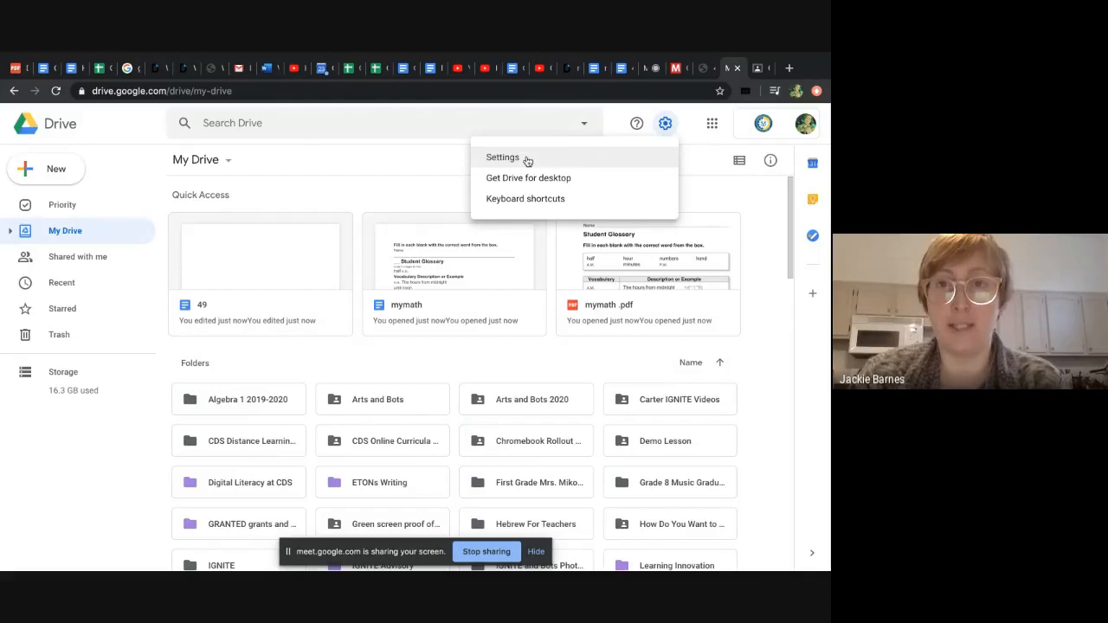
Turn the conversion of uploaded files to Google Docs editor format off and back on in the Drive settings.
{"action": "left_click", "coordinate": [525, 160]}
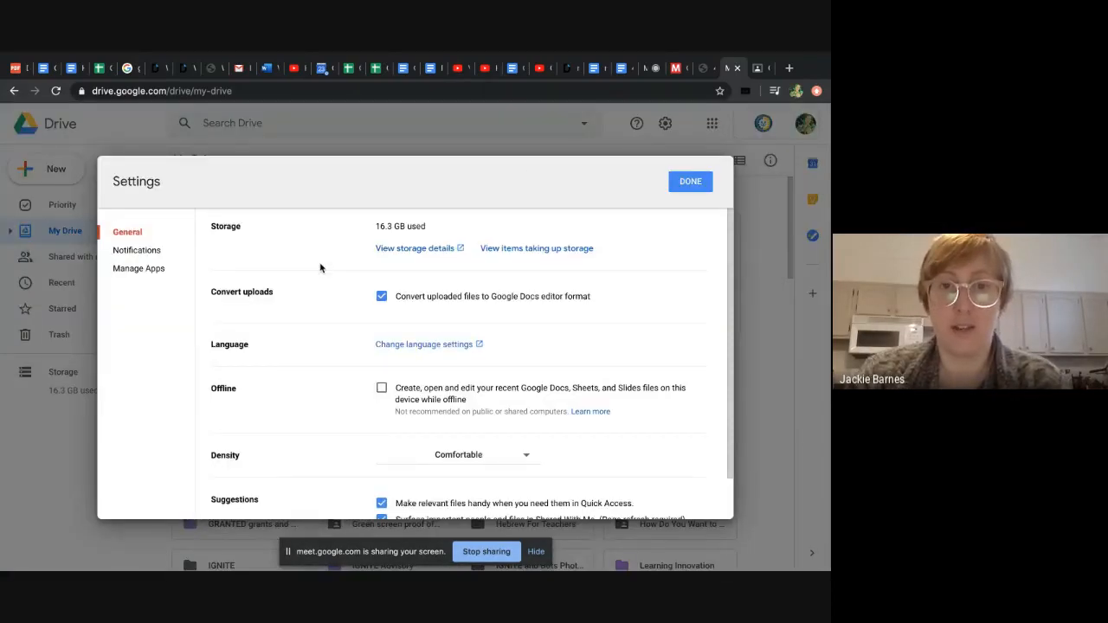
{"action": "left_click", "coordinate": [381, 301]}
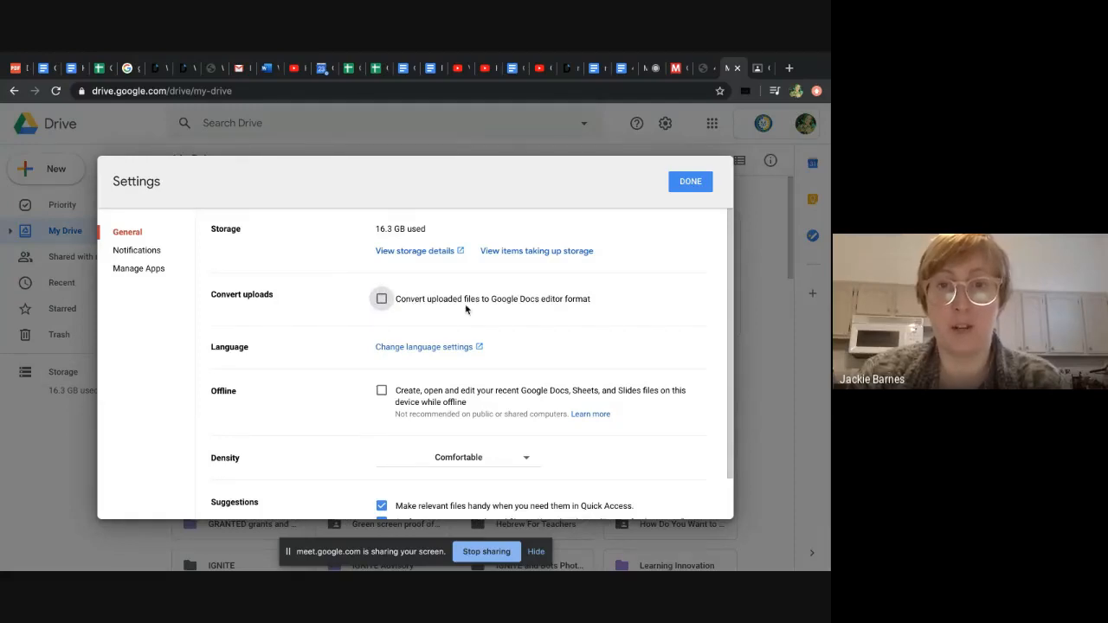
{"action": "left_click", "coordinate": [383, 300]}
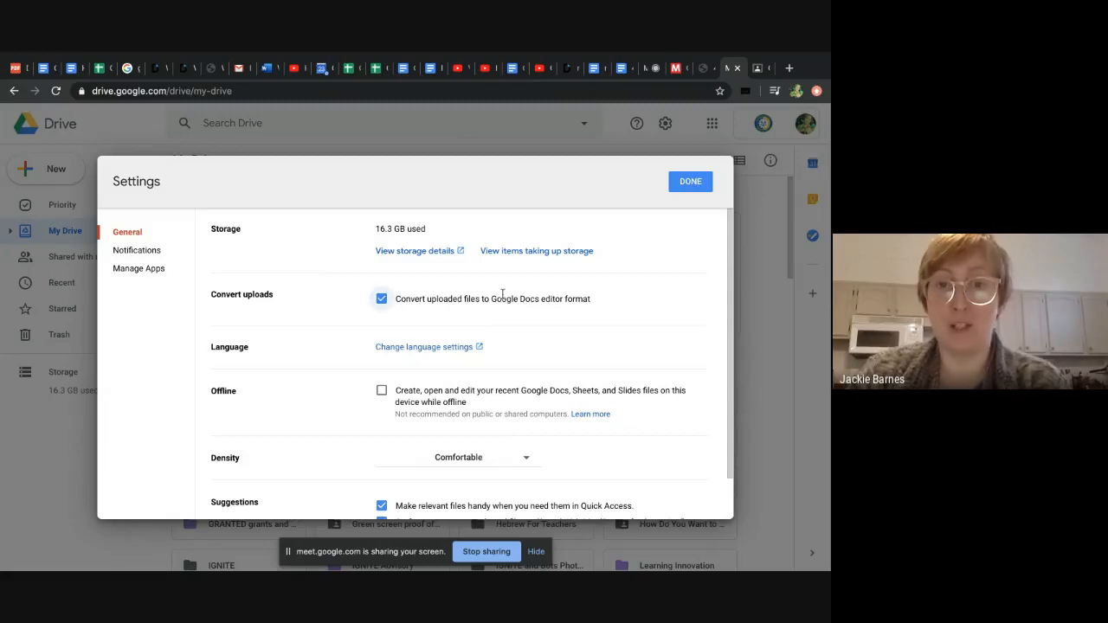
{"action": "left_click", "coordinate": [691, 183]}
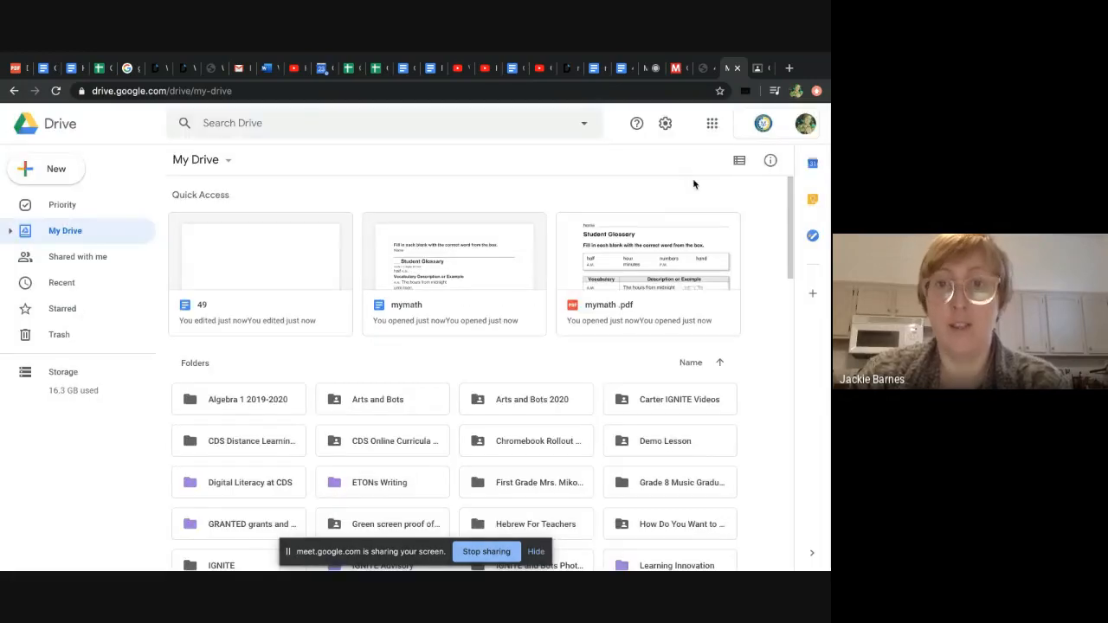
Upload 84.pdf from the Desktop folder to My Drive.
{"action": "left_click", "coordinate": [48, 176]}
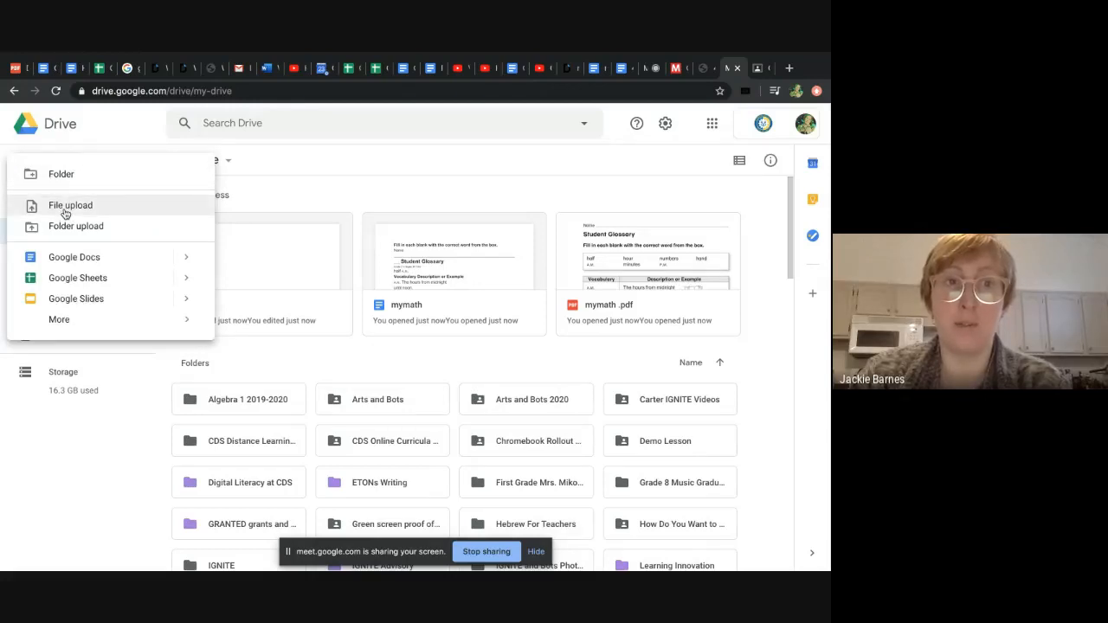
{"action": "left_click", "coordinate": [65, 212]}
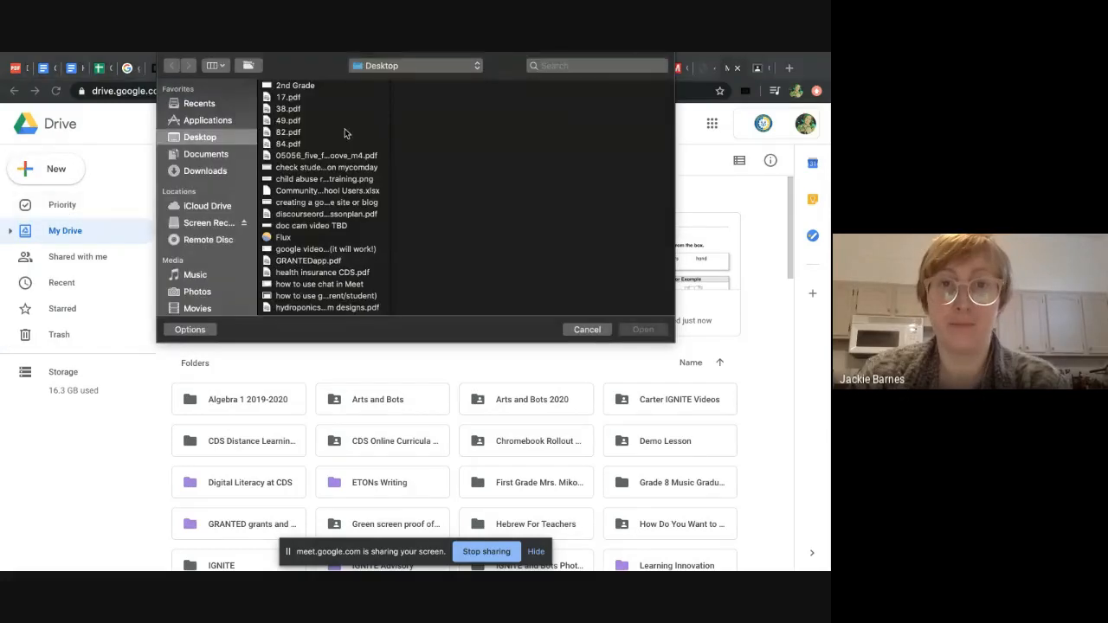
{"action": "left_click", "coordinate": [291, 143]}
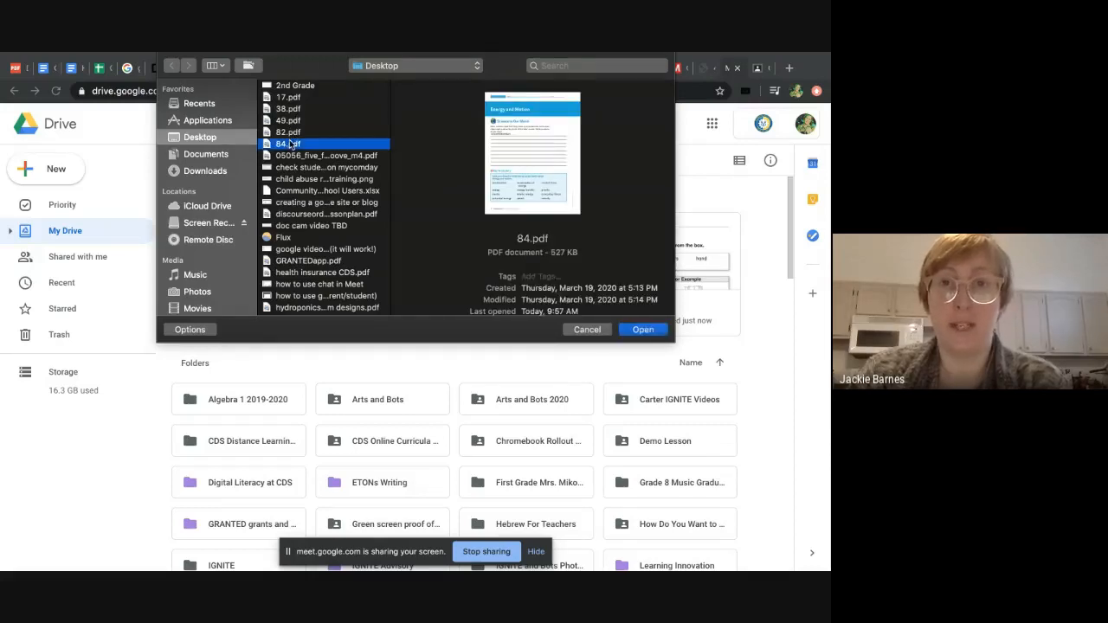
{"action": "double_click", "coordinate": [291, 144]}
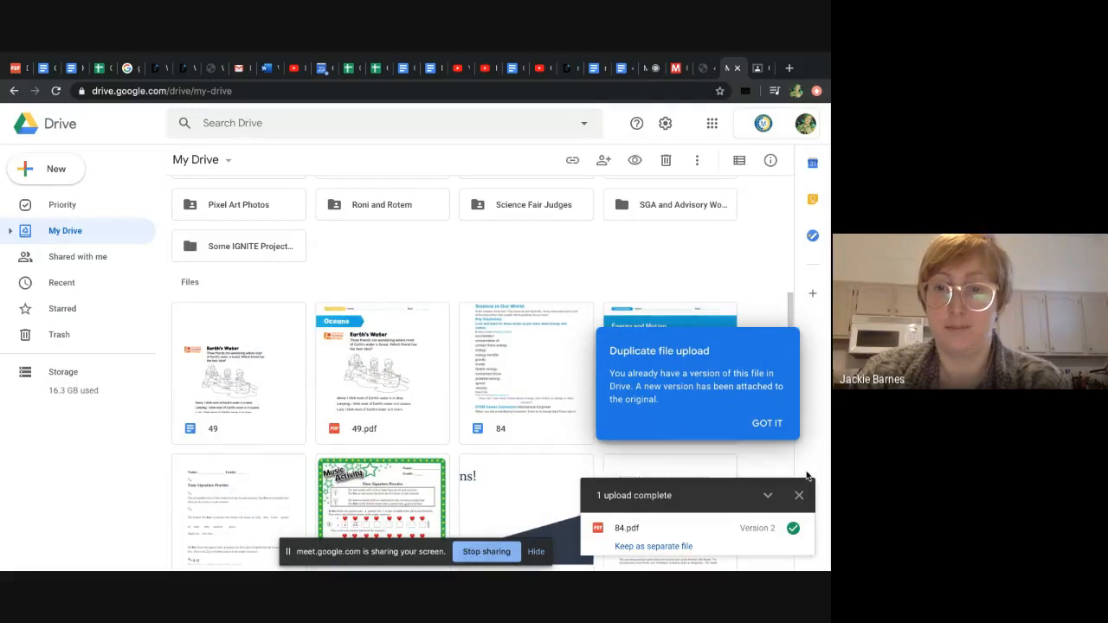
Preview the uploaded 84.pdf, dismiss the duplicate upload notice, and open the file with Google Docs.
{"action": "left_click", "coordinate": [626, 528]}
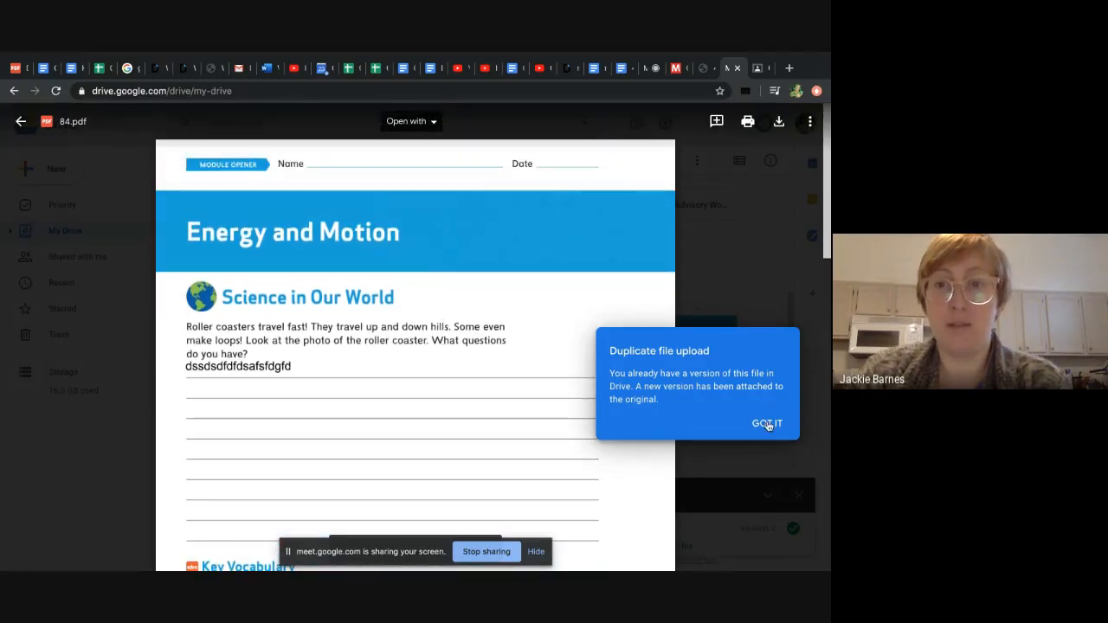
{"action": "left_click", "coordinate": [767, 424]}
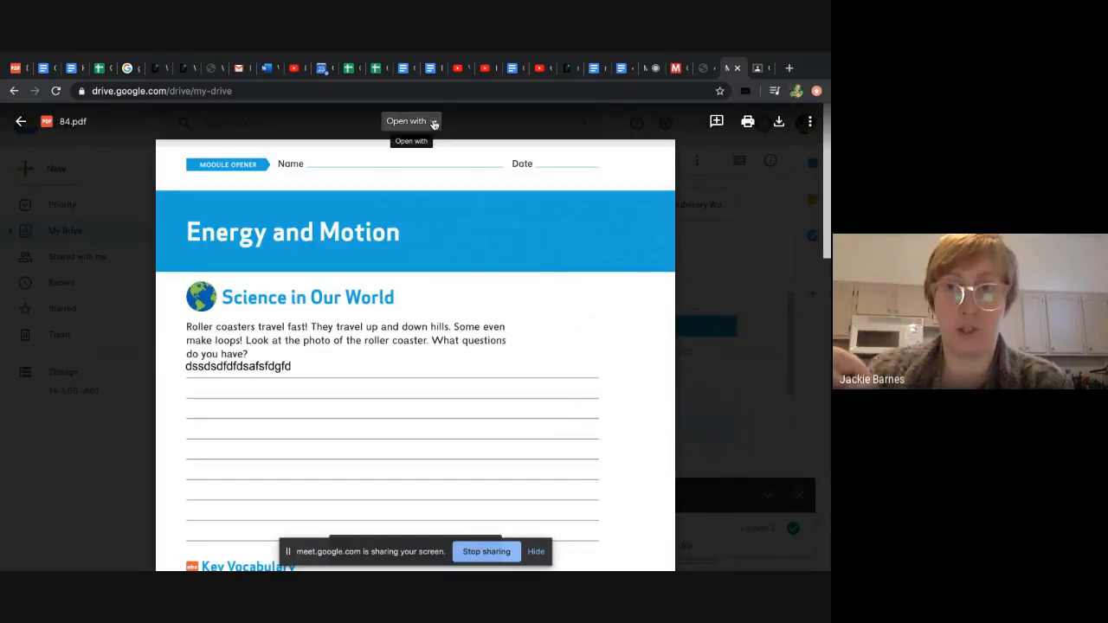
{"action": "left_click", "coordinate": [435, 124]}
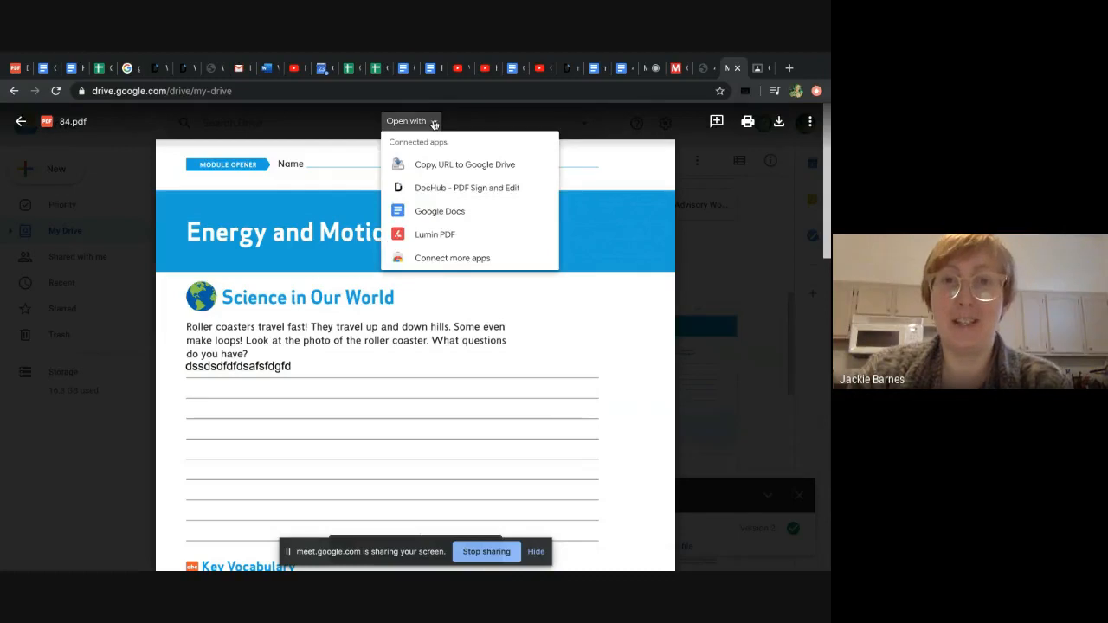
{"action": "left_click", "coordinate": [441, 213]}
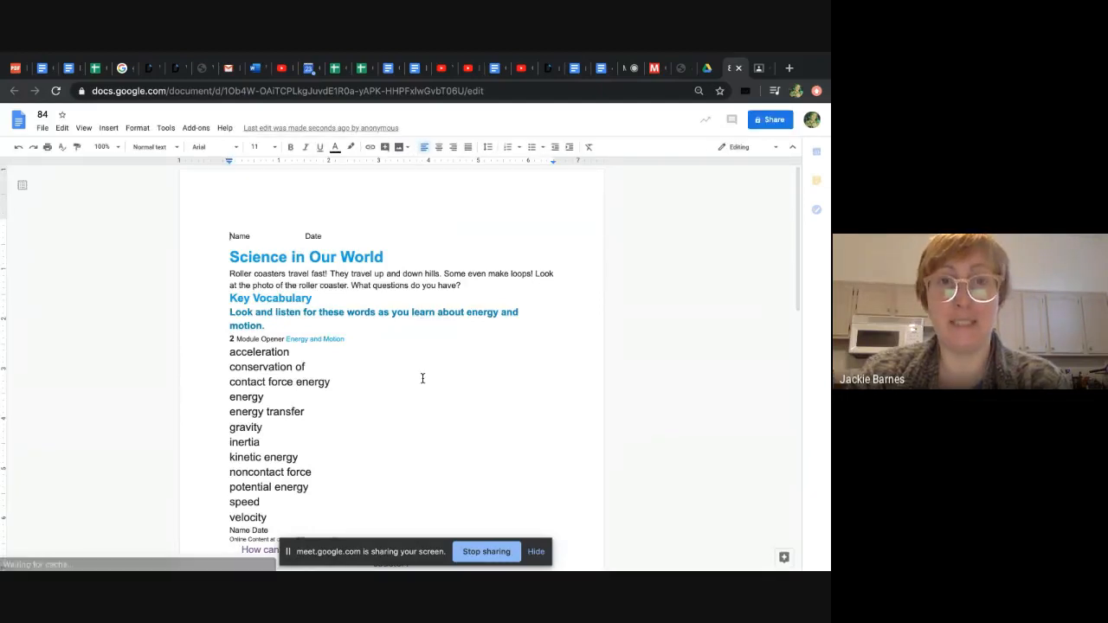
Examine both pages of the converted document to see how the worksheet's text and layout were carried over.
{"action": "scroll", "coordinate": [422, 378], "scroll_direction": "down", "scroll_amount": 5}
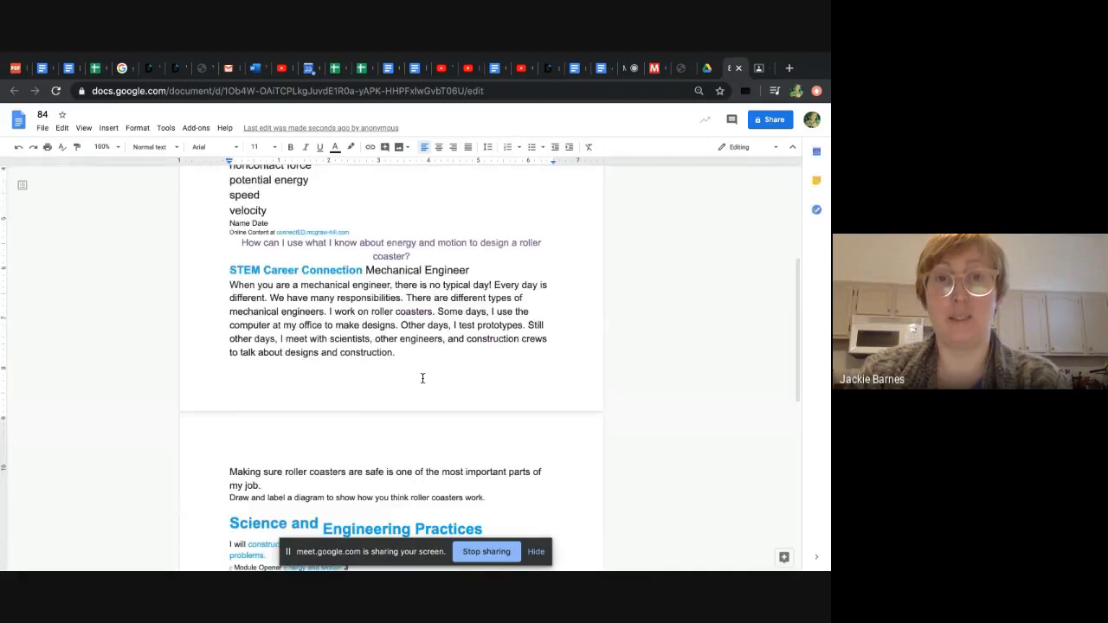
{"action": "scroll", "coordinate": [422, 378], "scroll_direction": "down", "scroll_amount": 4}
{"action": "scroll", "coordinate": [422, 378], "scroll_direction": "up", "scroll_amount": 3}
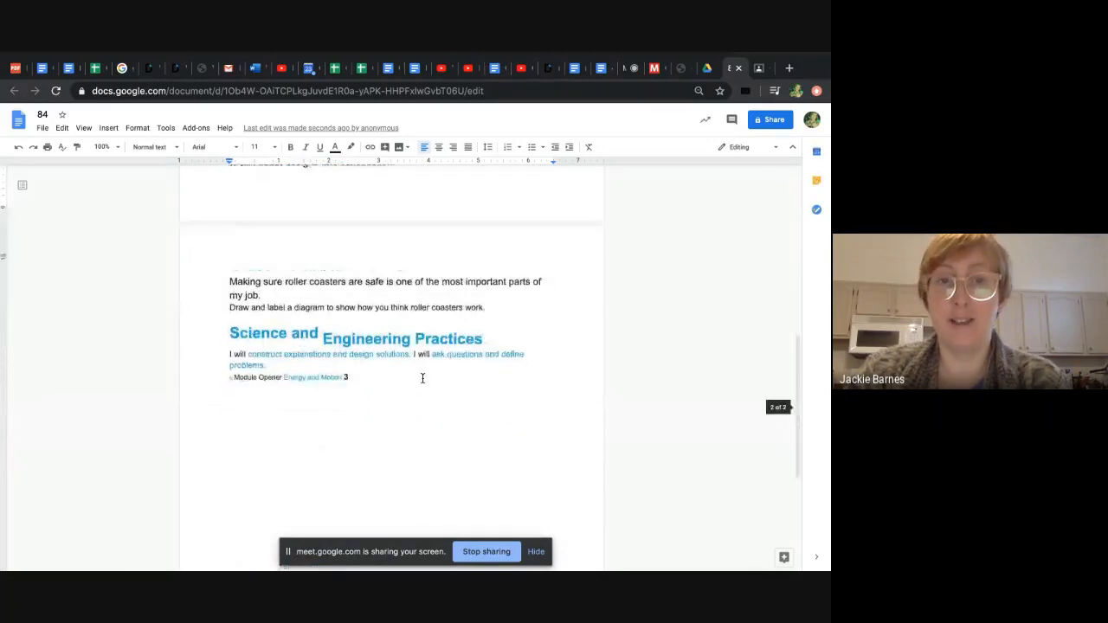
{"action": "scroll", "coordinate": [422, 378], "scroll_direction": "up", "scroll_amount": 4}
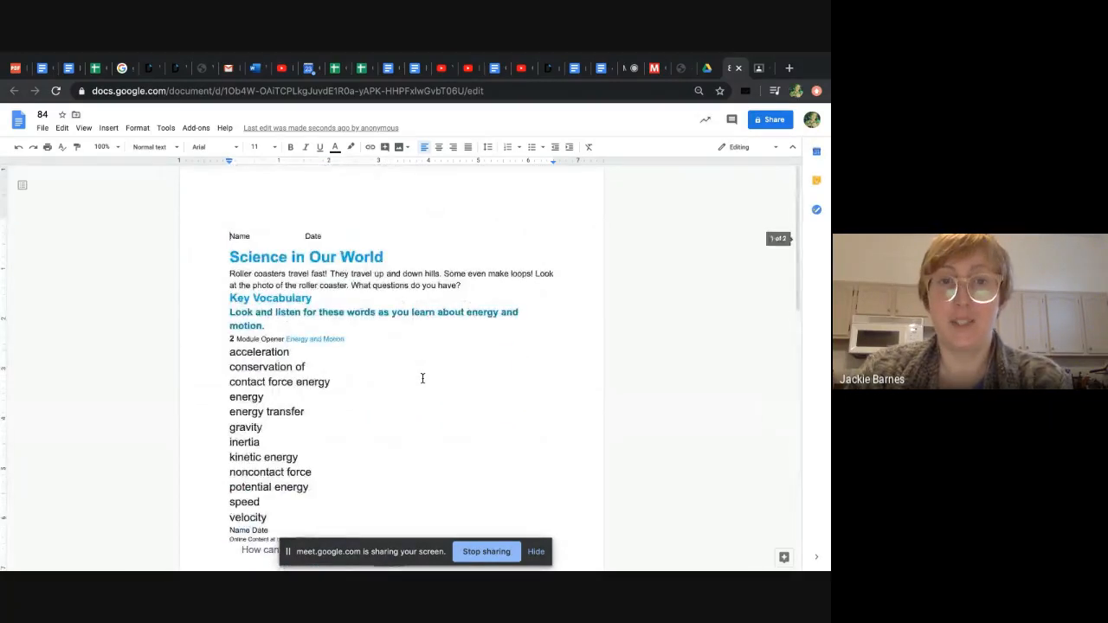
{"action": "scroll", "coordinate": [422, 378], "scroll_direction": "down", "scroll_amount": 5}
{"action": "scroll", "coordinate": [422, 378], "scroll_direction": "down", "scroll_amount": 1}
{"action": "scroll", "coordinate": [423, 379], "scroll_direction": "up", "scroll_amount": 10}
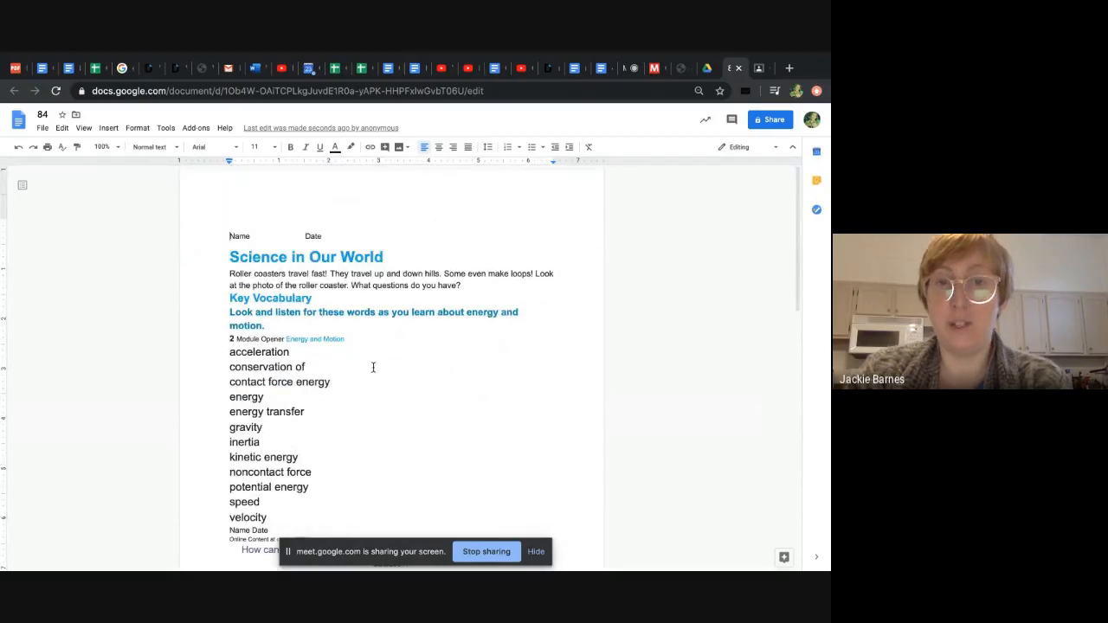
{"action": "scroll", "coordinate": [373, 367], "scroll_direction": "down", "scroll_amount": 6}
{"action": "scroll", "coordinate": [373, 367], "scroll_direction": "up", "scroll_amount": 4}
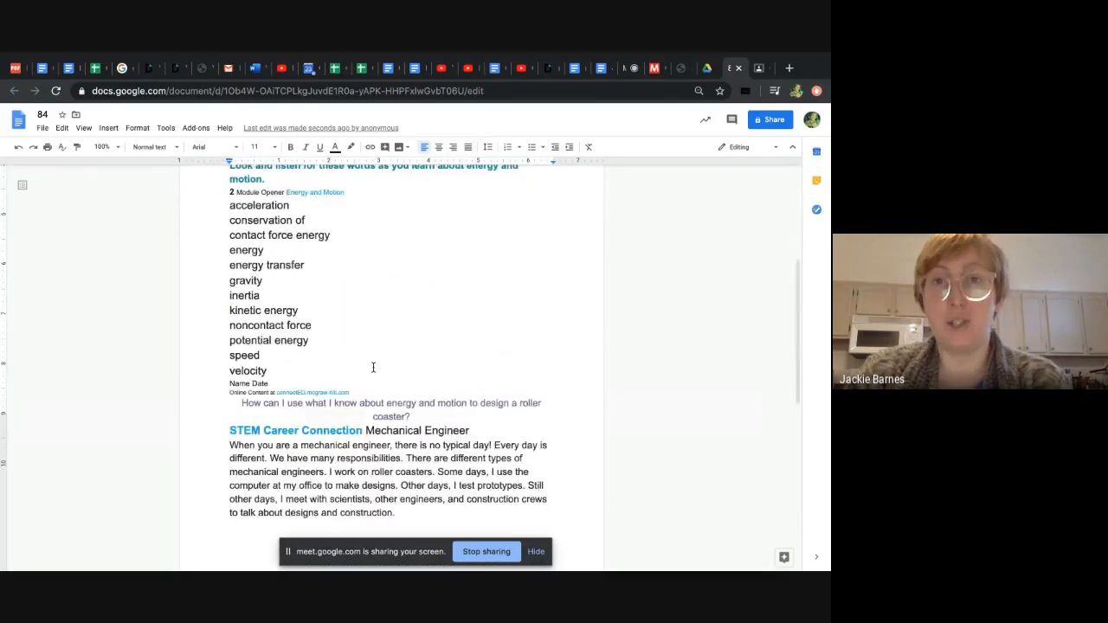
{"action": "scroll", "coordinate": [373, 367], "scroll_direction": "up", "scroll_amount": 2}
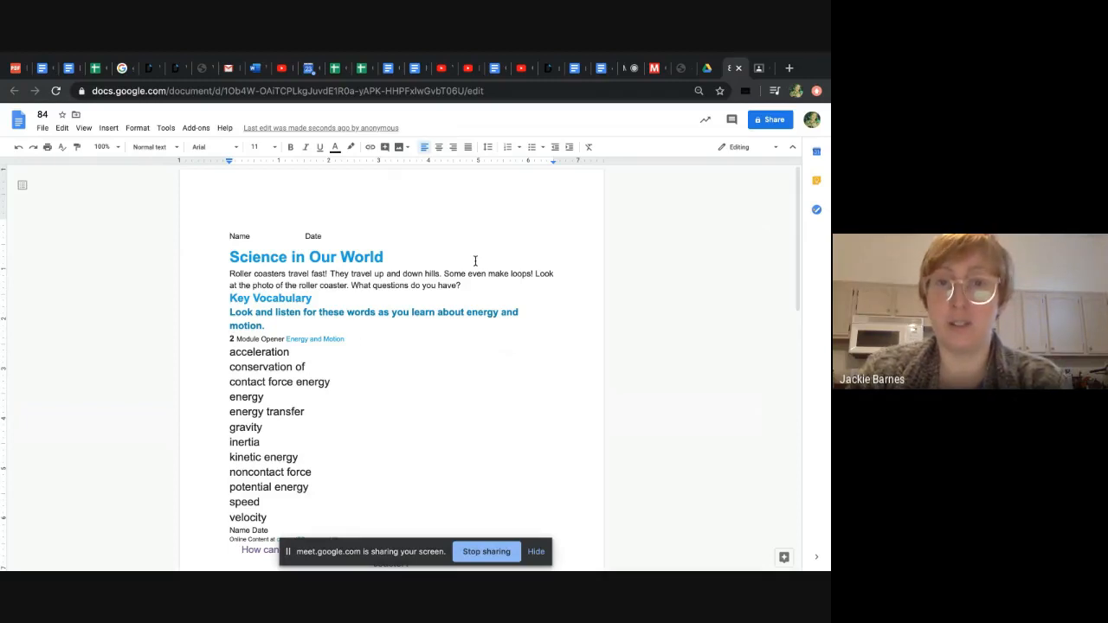
{"action": "scroll", "coordinate": [394, 347], "scroll_direction": "down", "scroll_amount": 5}
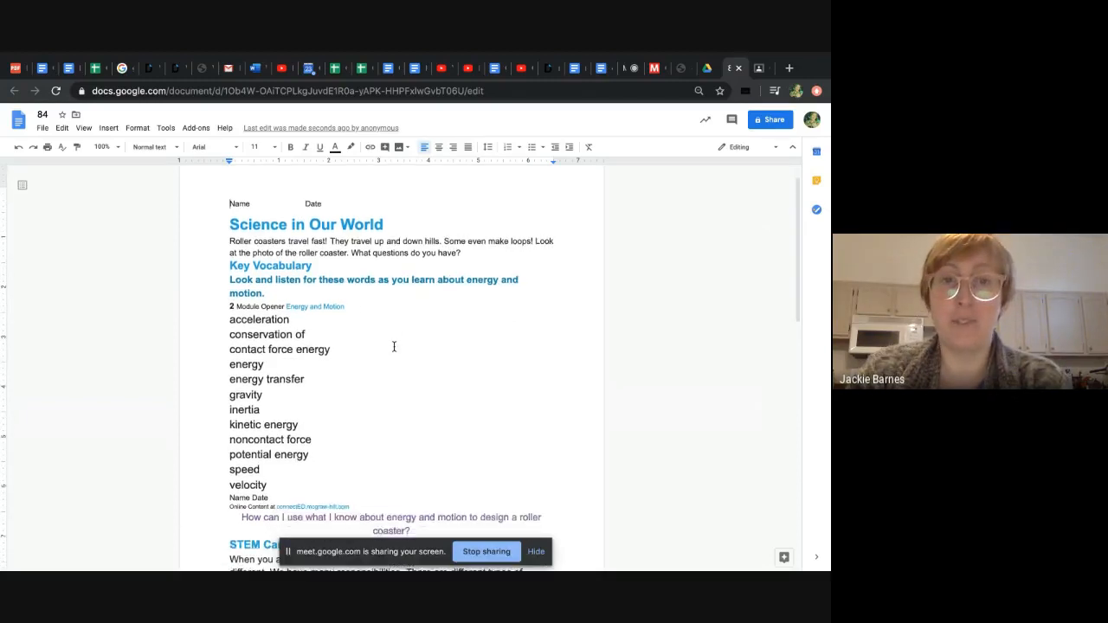
{"action": "scroll", "coordinate": [394, 346], "scroll_direction": "up", "scroll_amount": 5}
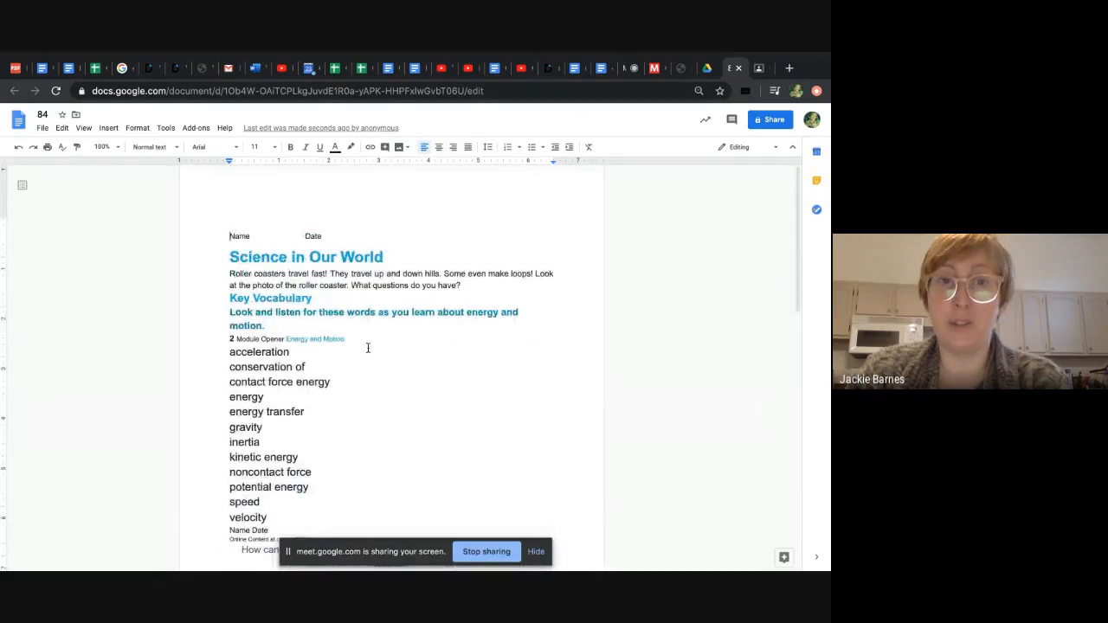
Delete the text from the second "Name Date" line through the roller coaster design question, and the "2 Module Opener Energy and Motion" line.
{"action": "scroll", "coordinate": [398, 308], "scroll_direction": "down", "scroll_amount": 3}
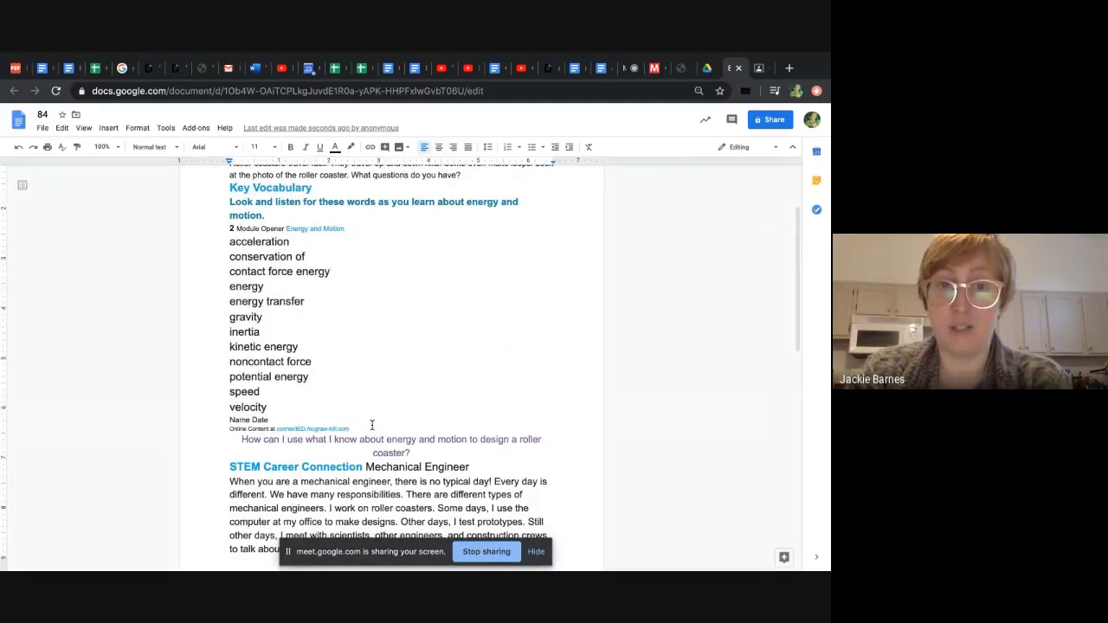
{"action": "scroll", "coordinate": [373, 425], "scroll_direction": "down", "scroll_amount": 2}
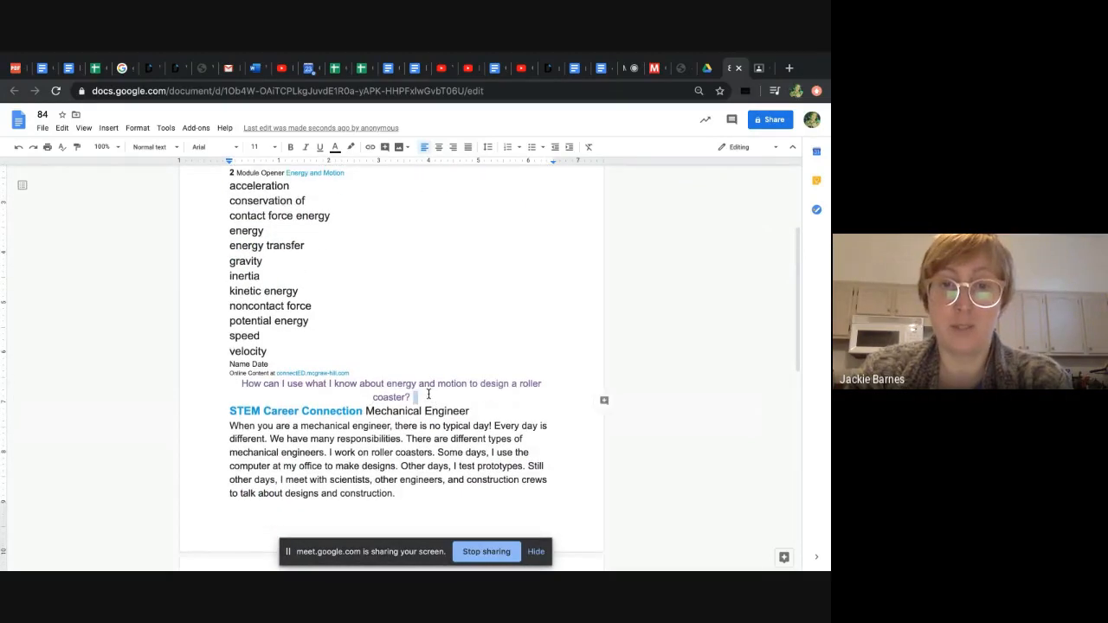
{"action": "left_click_drag", "start_coordinate": [437, 395], "coordinate": [225, 506]}
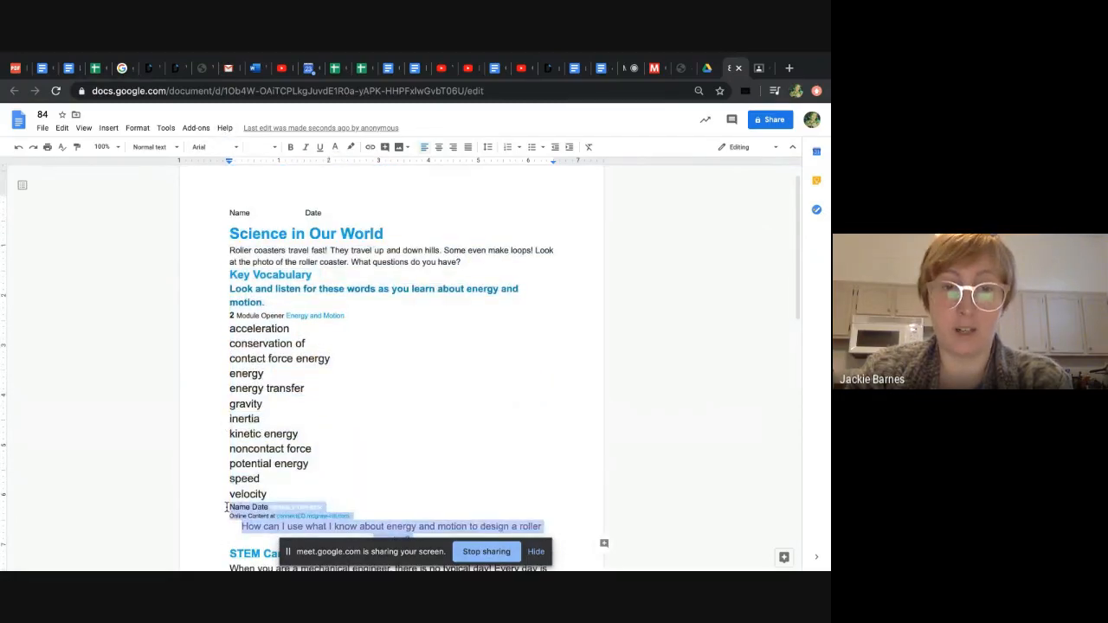
{"action": "key", "text": "BackSpace"}
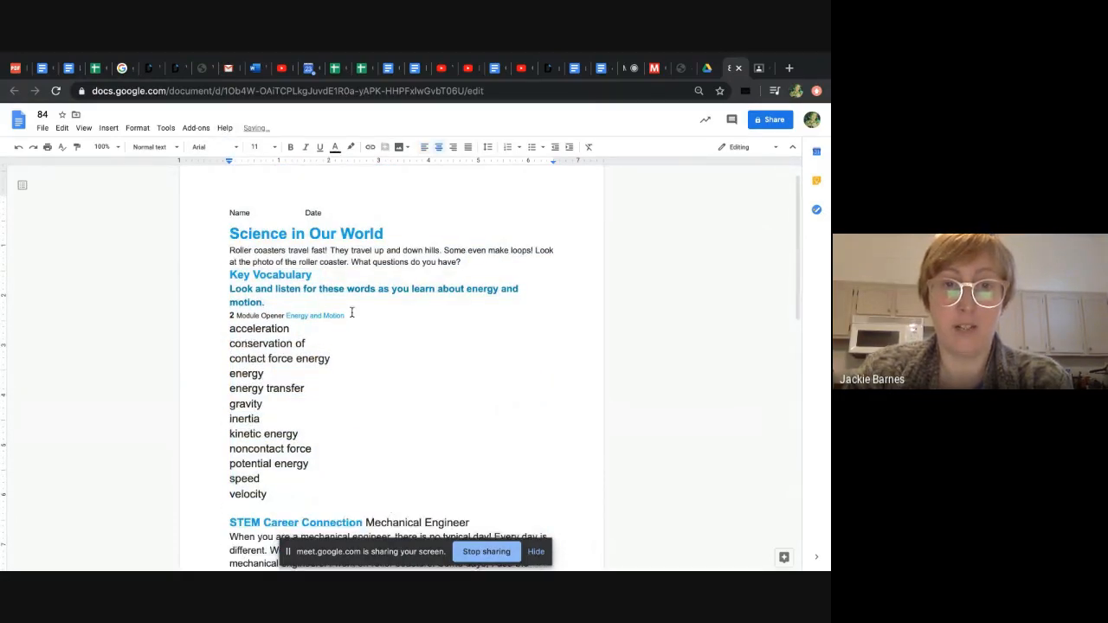
{"action": "left_click_drag", "start_coordinate": [351, 313], "coordinate": [207, 315]}
{"action": "key", "text": "BackSpace"}
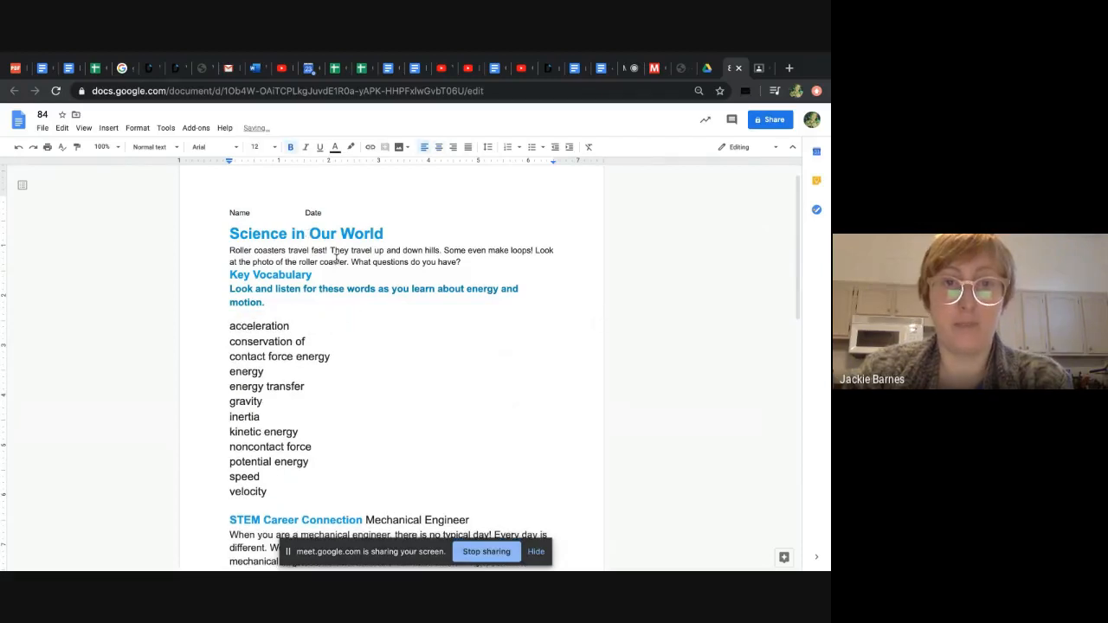
Add four line breaks after "Draw and label a diagram to show how you think roller coasters work." on page 2.
{"action": "left_click", "coordinate": [302, 215]}
{"action": "scroll", "coordinate": [330, 290], "scroll_direction": "down", "scroll_amount": 3}
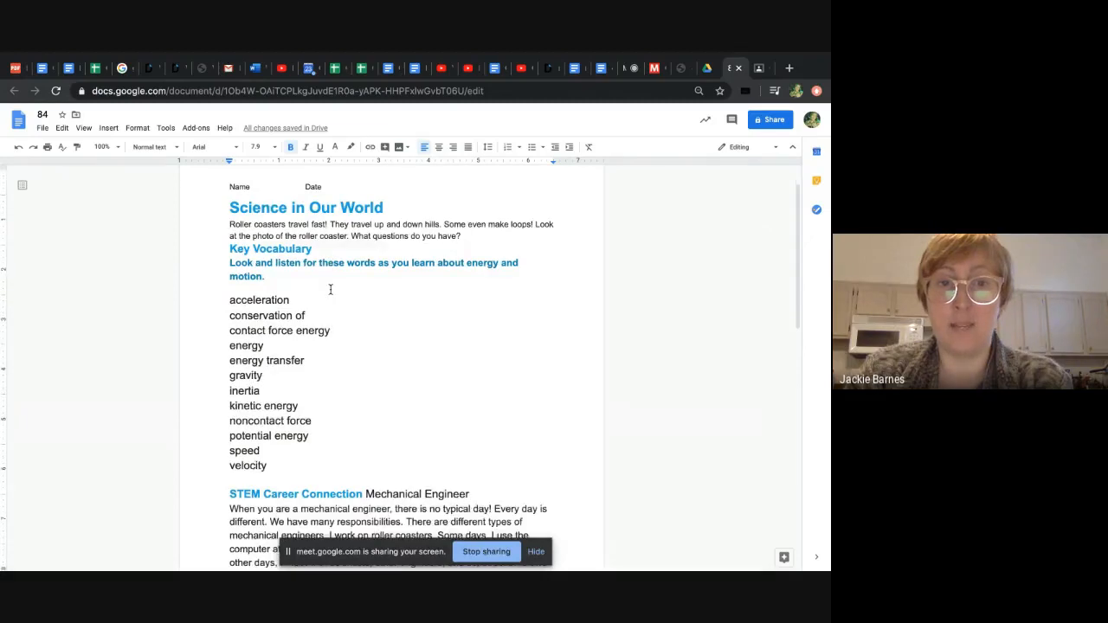
{"action": "scroll", "coordinate": [326, 297], "scroll_direction": "down", "scroll_amount": 2}
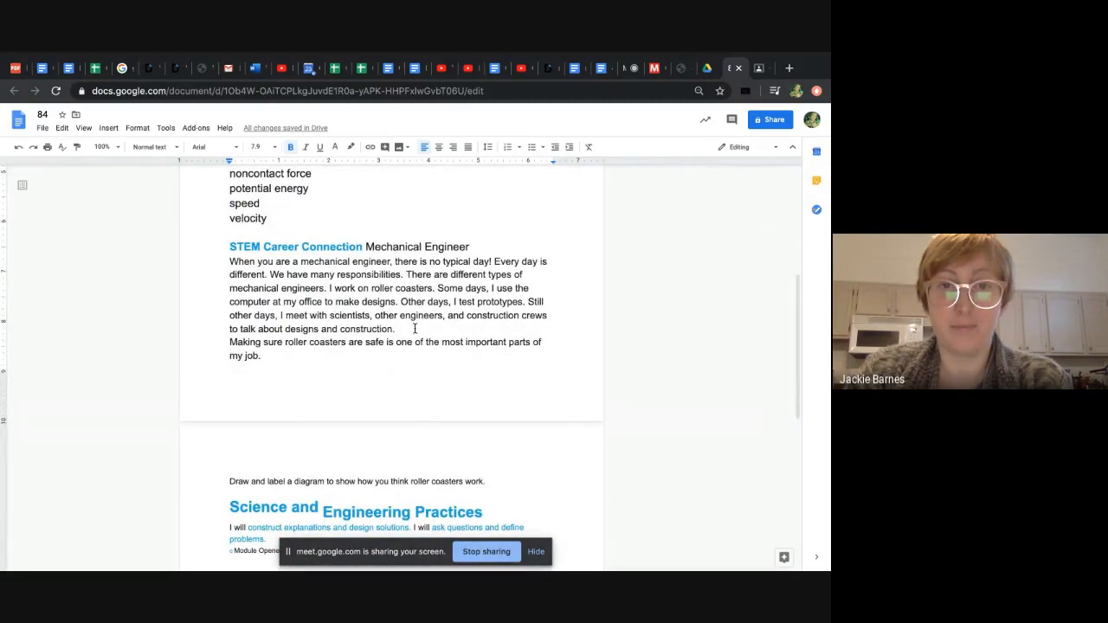
{"action": "scroll", "coordinate": [378, 355], "scroll_direction": "down", "scroll_amount": 3}
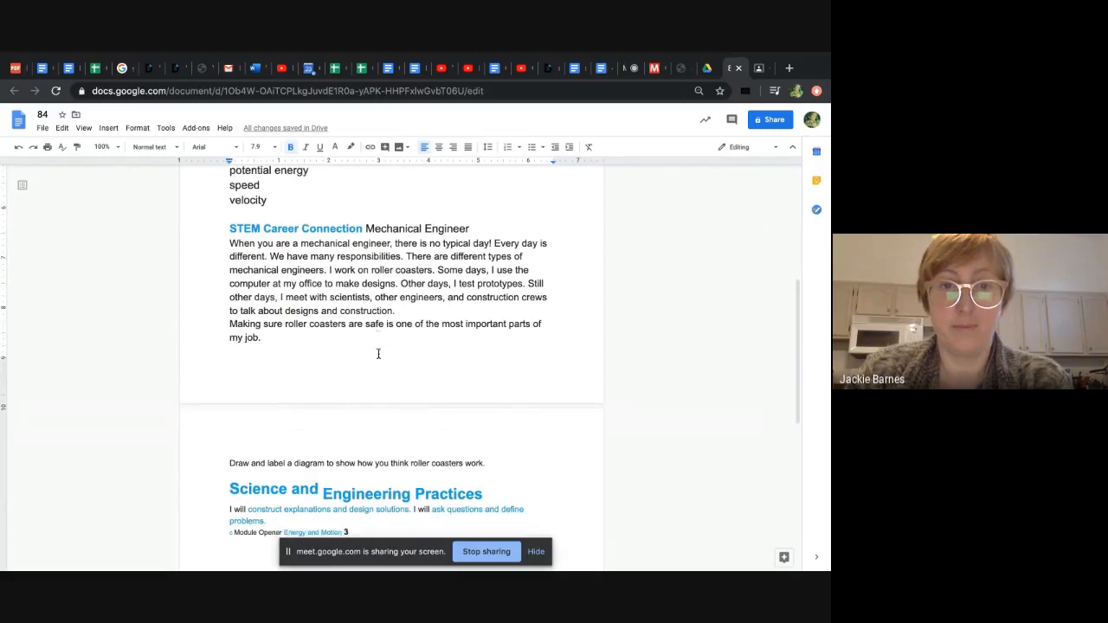
{"action": "left_click", "coordinate": [367, 359]}
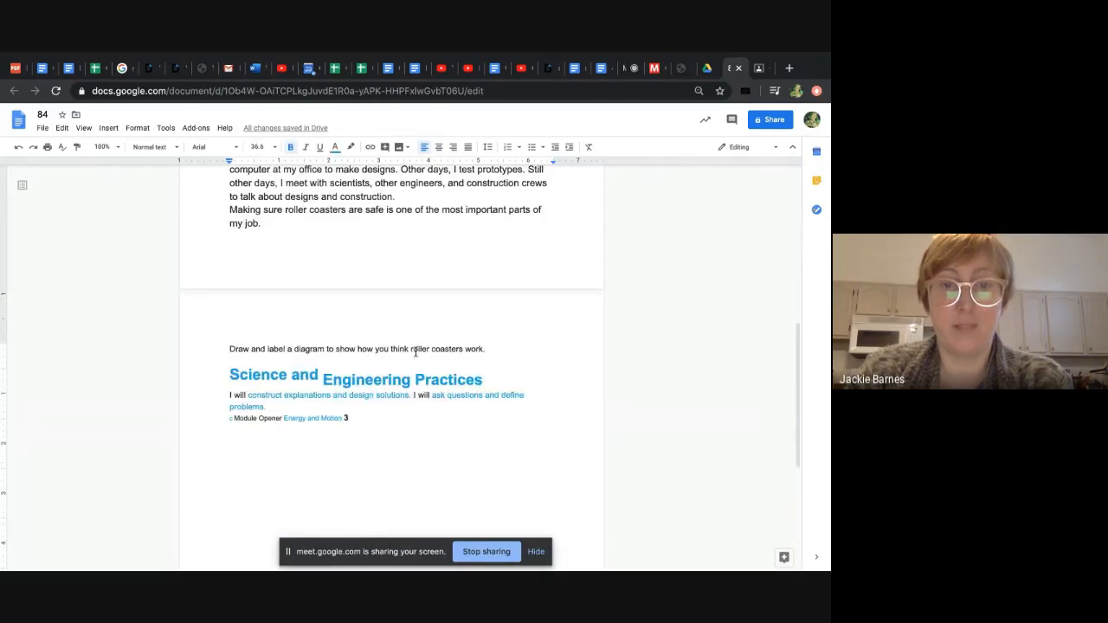
{"action": "left_click", "coordinate": [490, 348]}
{"action": "key", "text": "Return"}
{"action": "key", "text": "Return"}
{"action": "key", "text": "Return"}
{"action": "key", "text": "Return"}
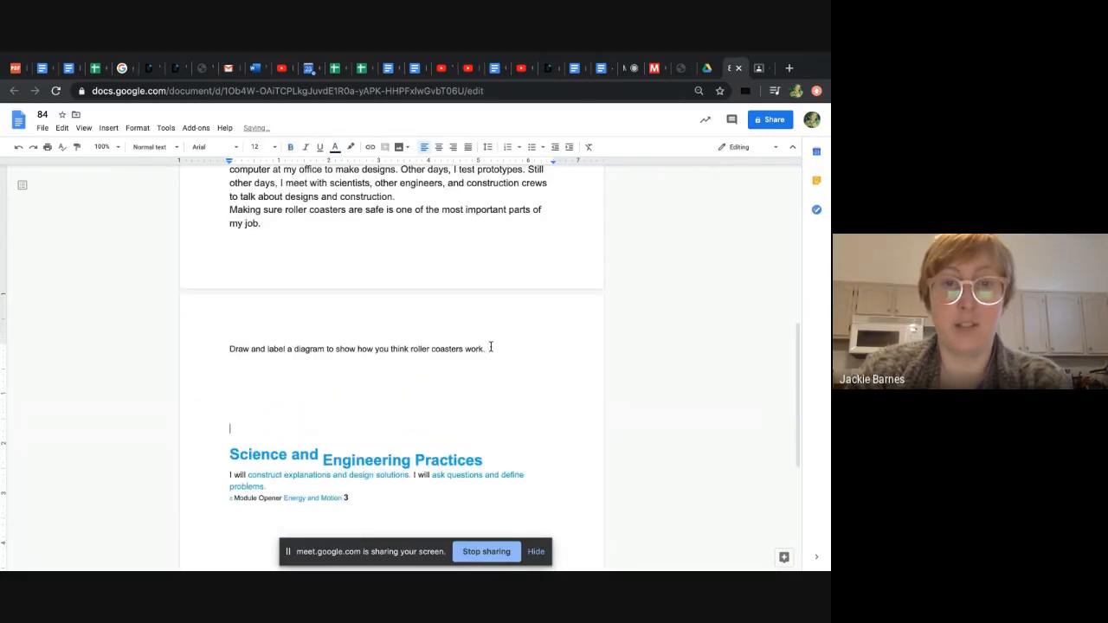
Delete the "Science and Engineering Practices" section together with the Module Opener line at the end of the document.
{"action": "scroll", "coordinate": [467, 370], "scroll_direction": "down", "scroll_amount": 4}
{"action": "scroll", "coordinate": [431, 386], "scroll_direction": "up", "scroll_amount": 2}
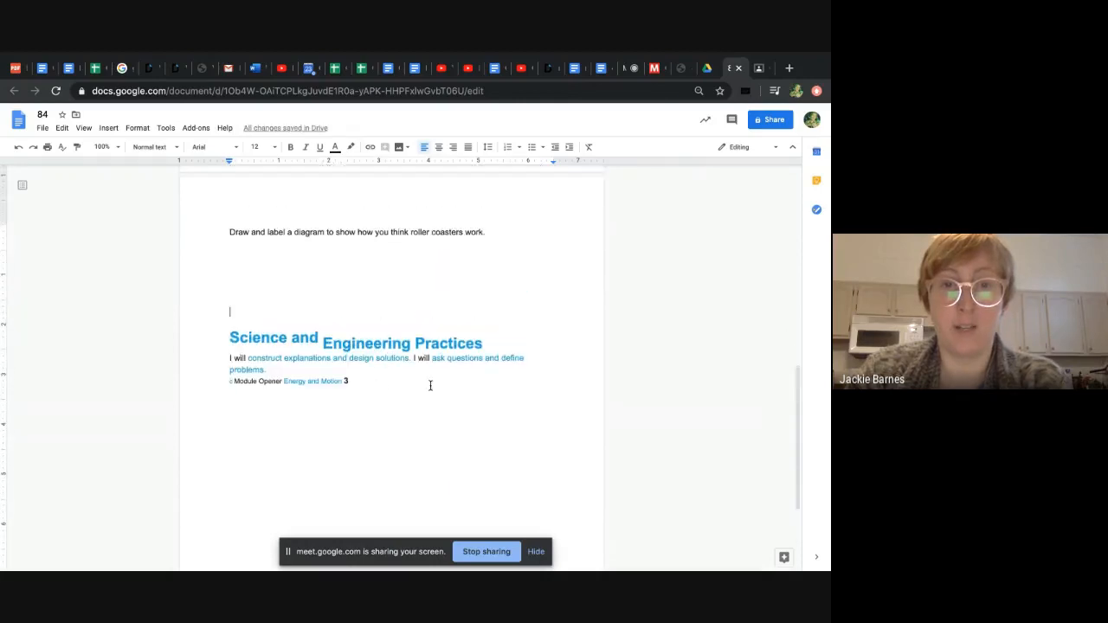
{"action": "left_click_drag", "start_coordinate": [384, 392], "coordinate": [222, 336]}
{"action": "key", "text": "BackSpace"}
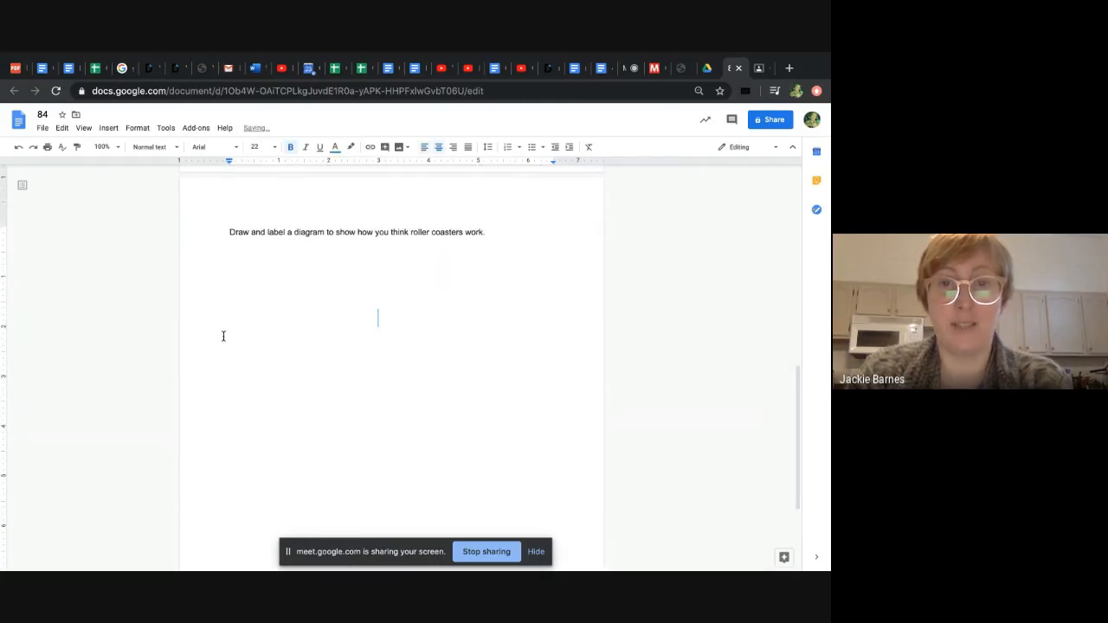
Make the "Draw and label a diagram to show how you think roller coasters work." instruction bold.
{"action": "scroll", "coordinate": [276, 422], "scroll_direction": "down", "scroll_amount": 3}
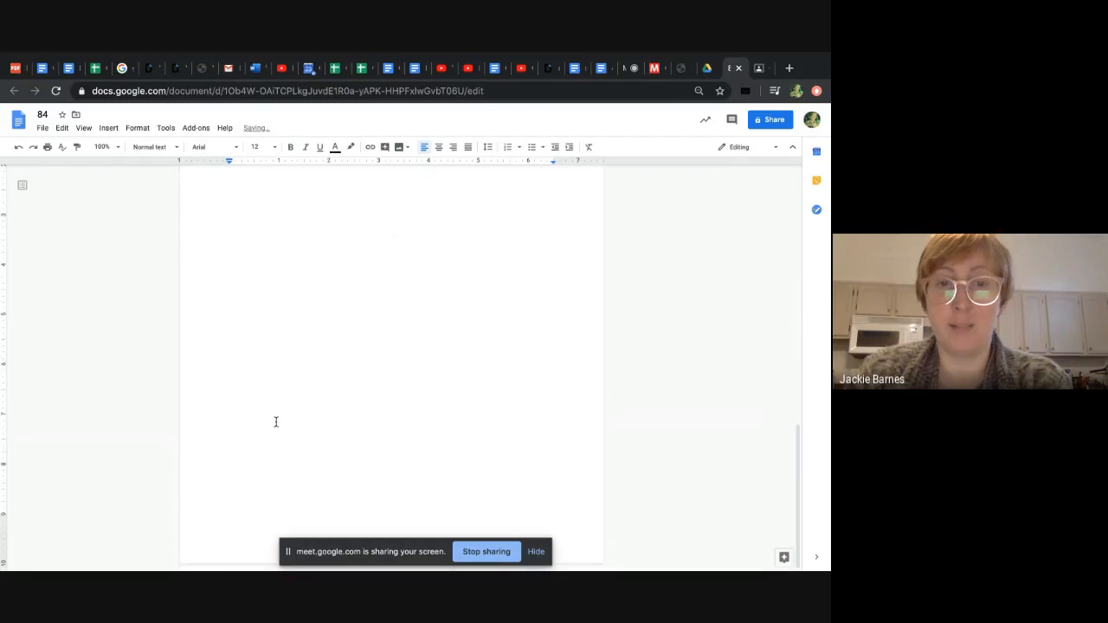
{"action": "scroll", "coordinate": [276, 421], "scroll_direction": "up", "scroll_amount": 5}
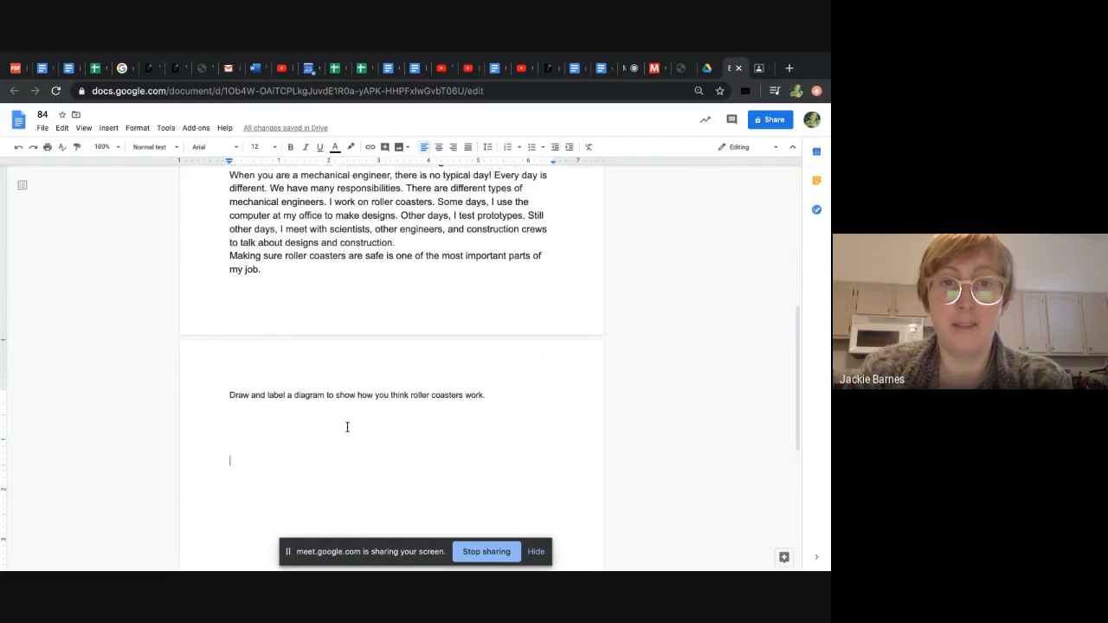
{"action": "left_click_drag", "start_coordinate": [276, 422], "coordinate": [174, 387]}
{"action": "key", "text": "ctrl+b"}
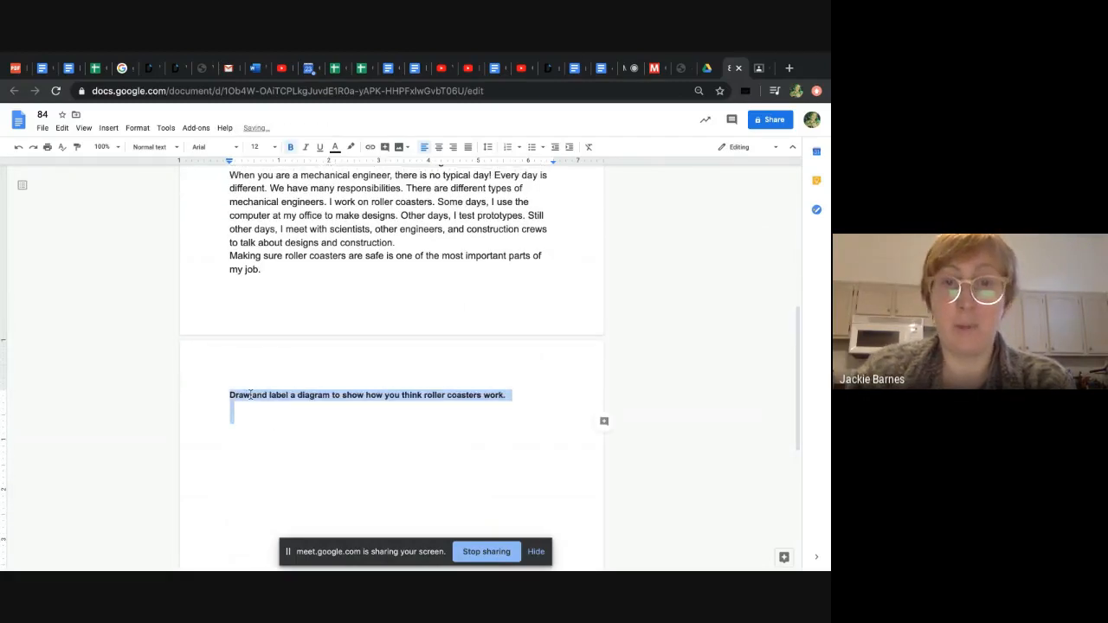
Set the font size of the "Draw and label a diagram to show how you think roller coasters work." instruction to 14.
{"action": "left_click", "coordinate": [272, 147]}
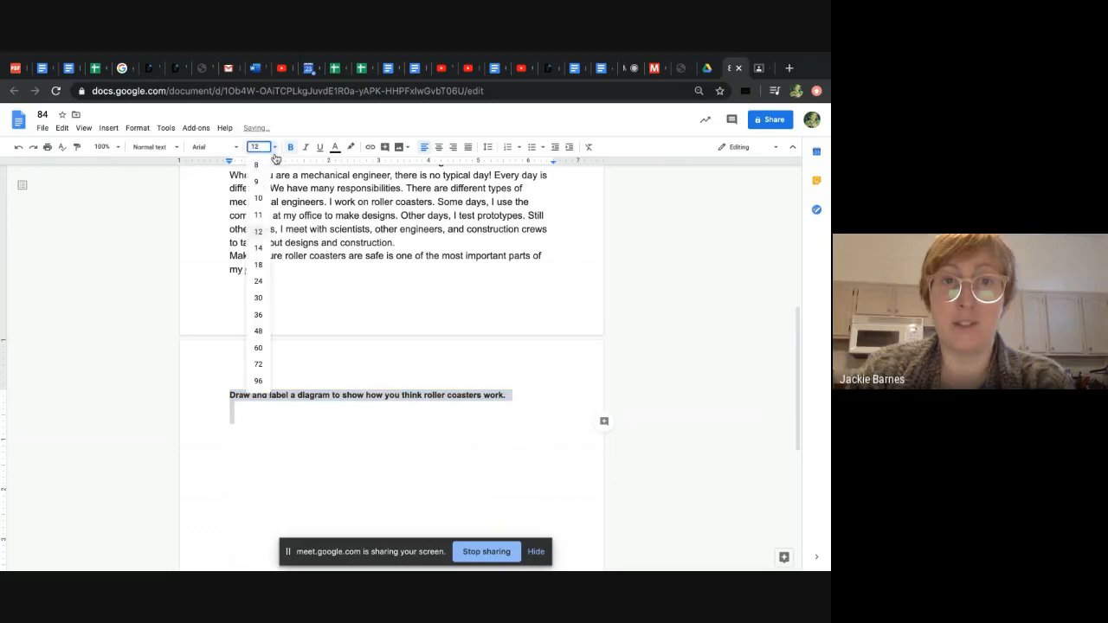
{"action": "left_click", "coordinate": [260, 248]}
{"action": "left_click", "coordinate": [340, 430]}
{"action": "scroll", "coordinate": [338, 427], "scroll_direction": "up", "scroll_amount": 10}
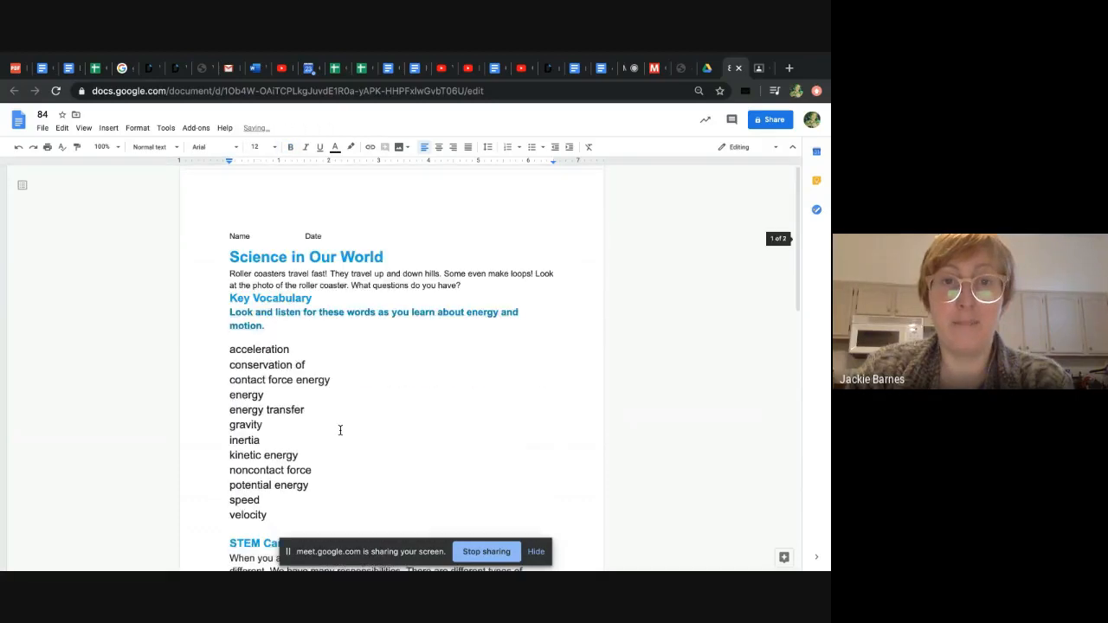
{"action": "left_click", "coordinate": [277, 247]}
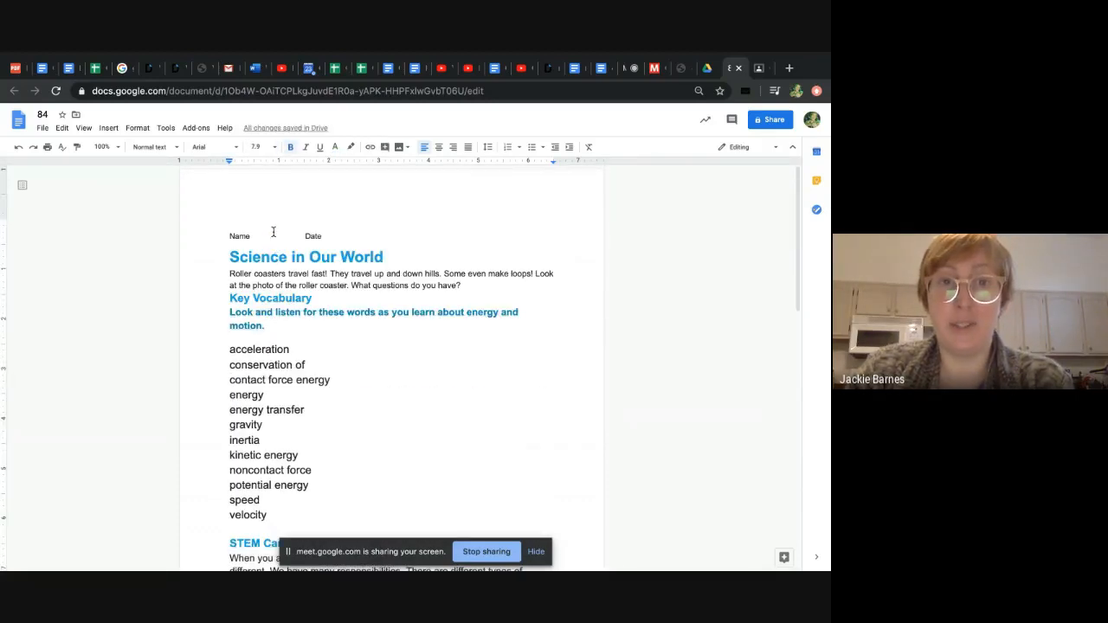
{"action": "left_click", "coordinate": [356, 238]}
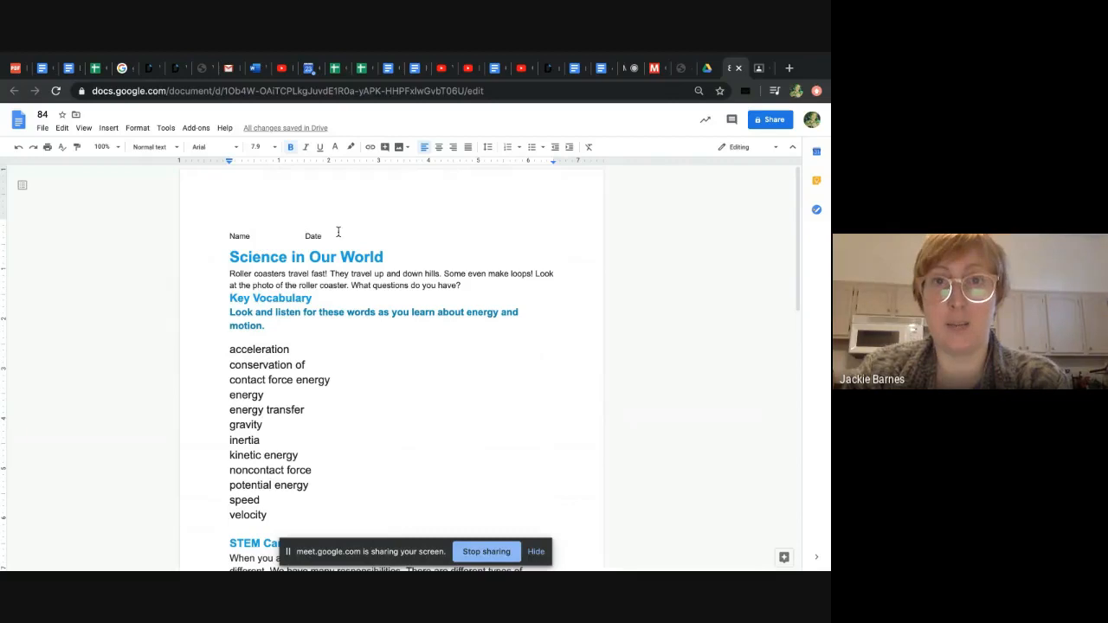
{"action": "left_click", "coordinate": [307, 334]}
{"action": "scroll", "coordinate": [307, 335], "scroll_direction": "down", "scroll_amount": 1}
{"action": "scroll", "coordinate": [307, 334], "scroll_direction": "up", "scroll_amount": 1}
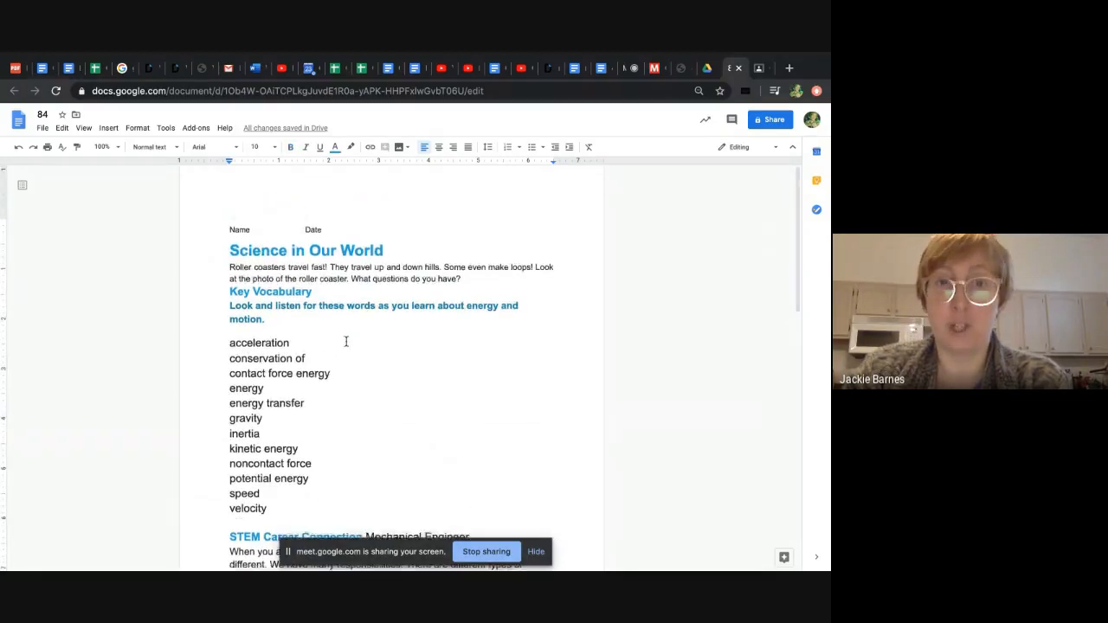
Italicize the mechanical engineer text under "STEM Career Connection", from "When you are a mechanical engineer" through "my job.".
{"action": "scroll", "coordinate": [347, 341], "scroll_direction": "down", "scroll_amount": 3}
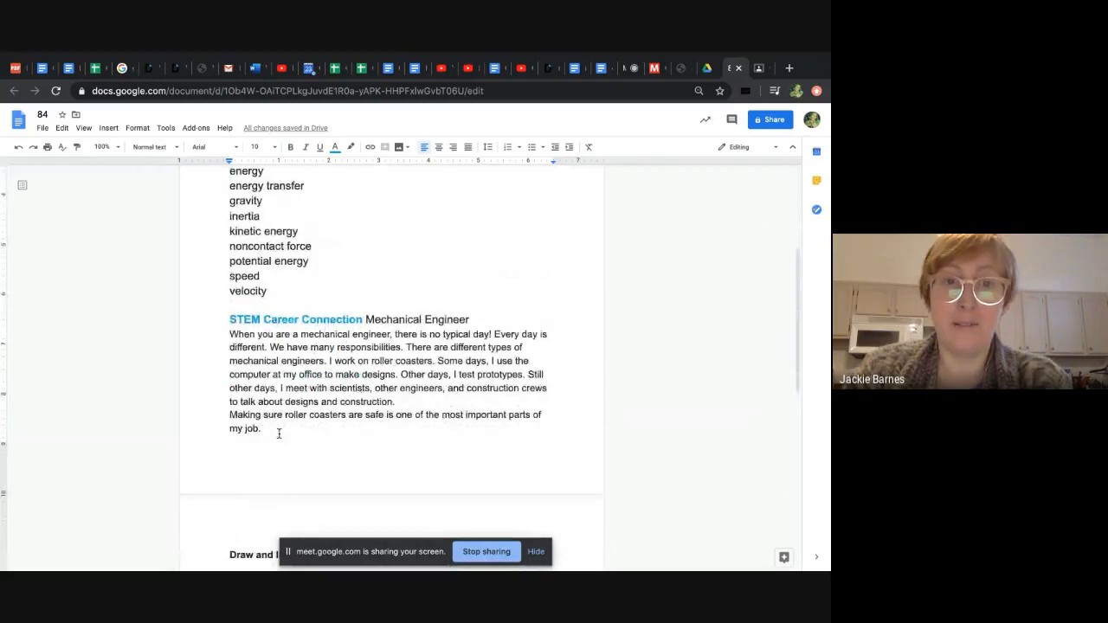
{"action": "left_click_drag", "start_coordinate": [277, 427], "coordinate": [206, 341]}
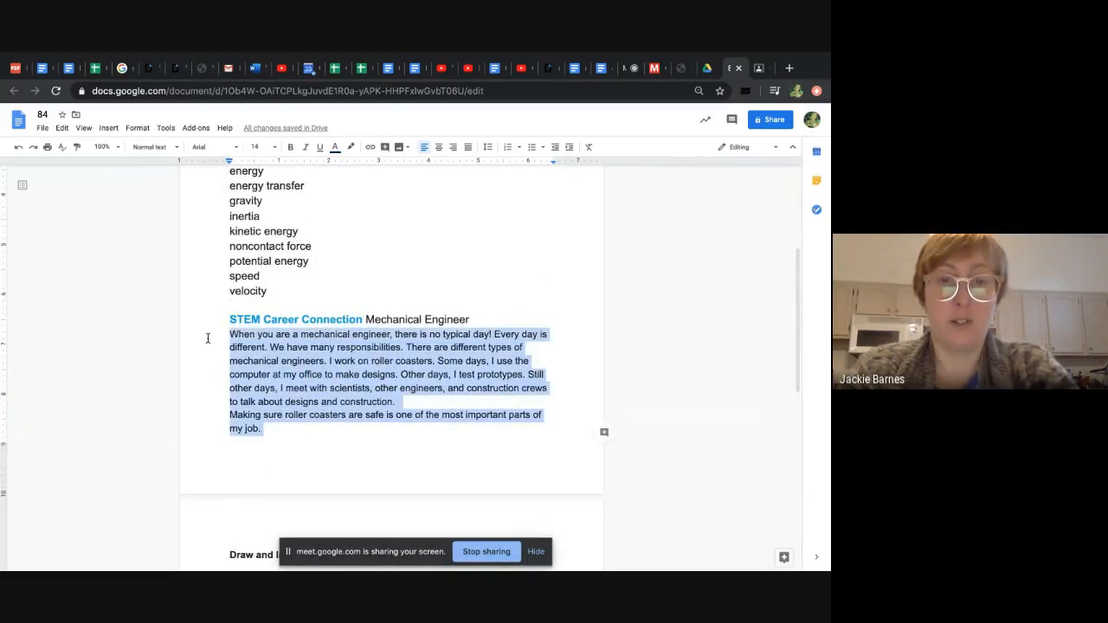
{"action": "key", "text": "ctrl+i"}
{"action": "left_click", "coordinate": [320, 351]}
{"action": "scroll", "coordinate": [321, 351], "scroll_direction": "up", "scroll_amount": 4}
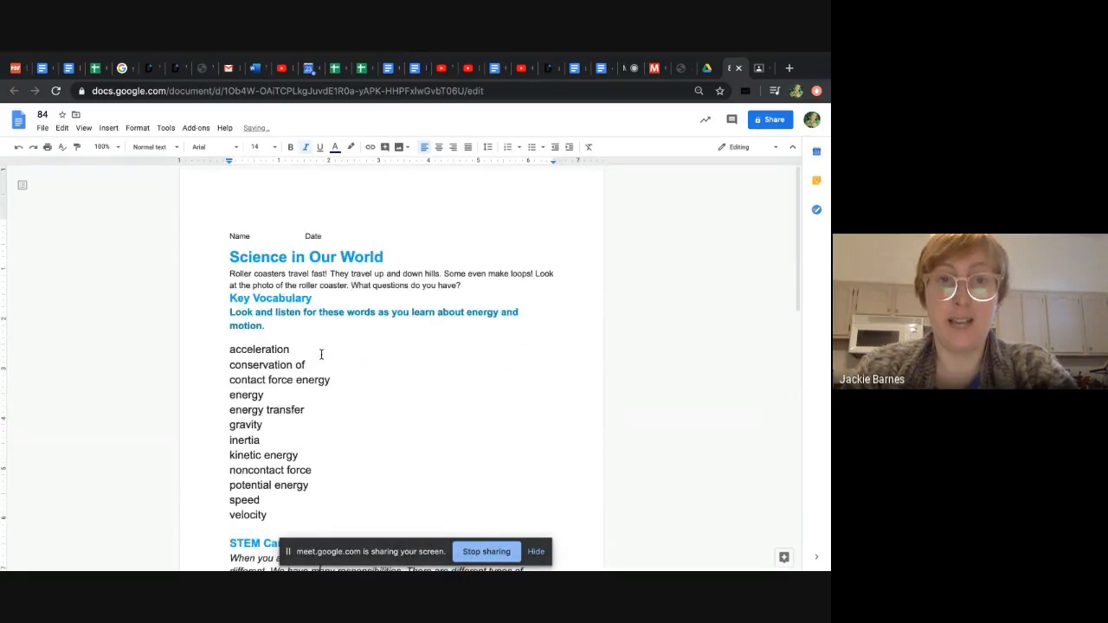
{"action": "scroll", "coordinate": [321, 355], "scroll_direction": "down", "scroll_amount": 3}
{"action": "scroll", "coordinate": [322, 354], "scroll_direction": "down", "scroll_amount": 5}
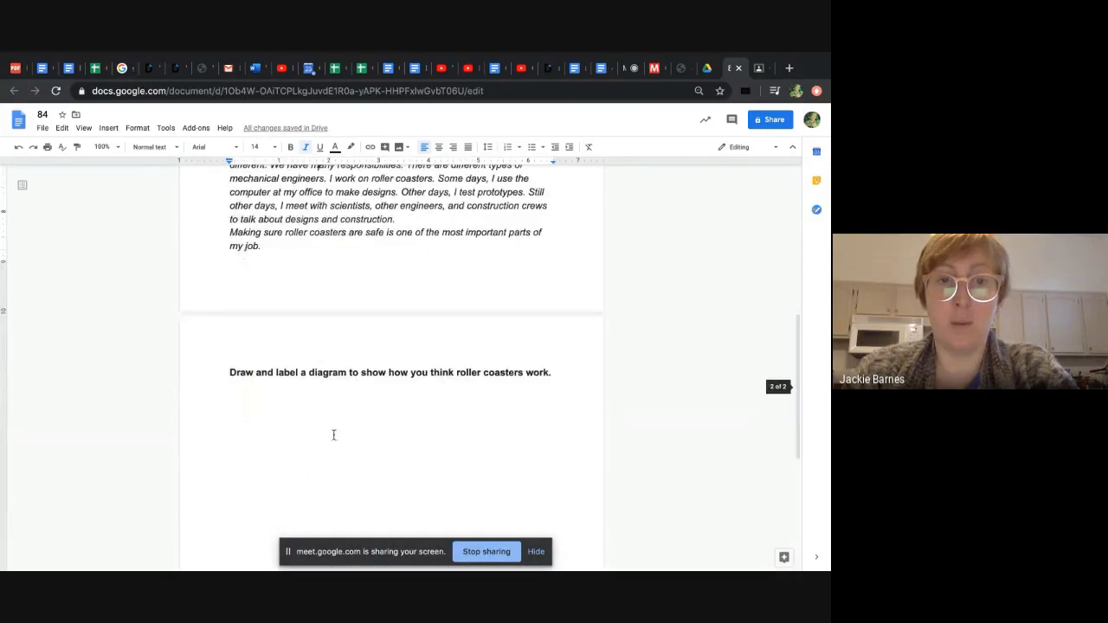
{"action": "left_click", "coordinate": [333, 432]}
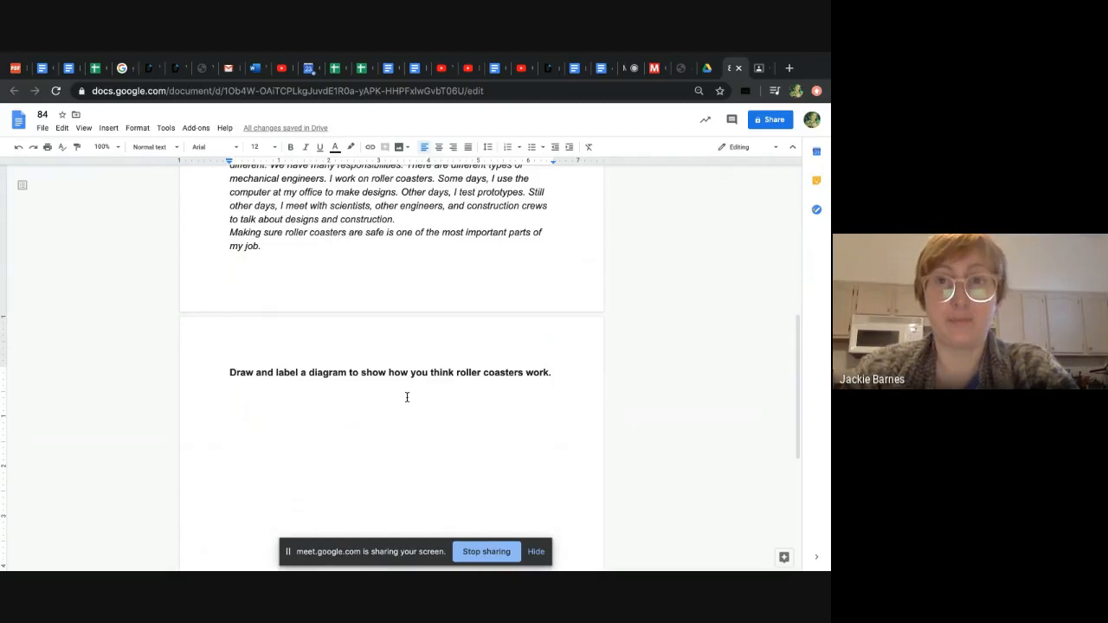
{"action": "scroll", "coordinate": [407, 397], "scroll_direction": "up", "scroll_amount": 5}
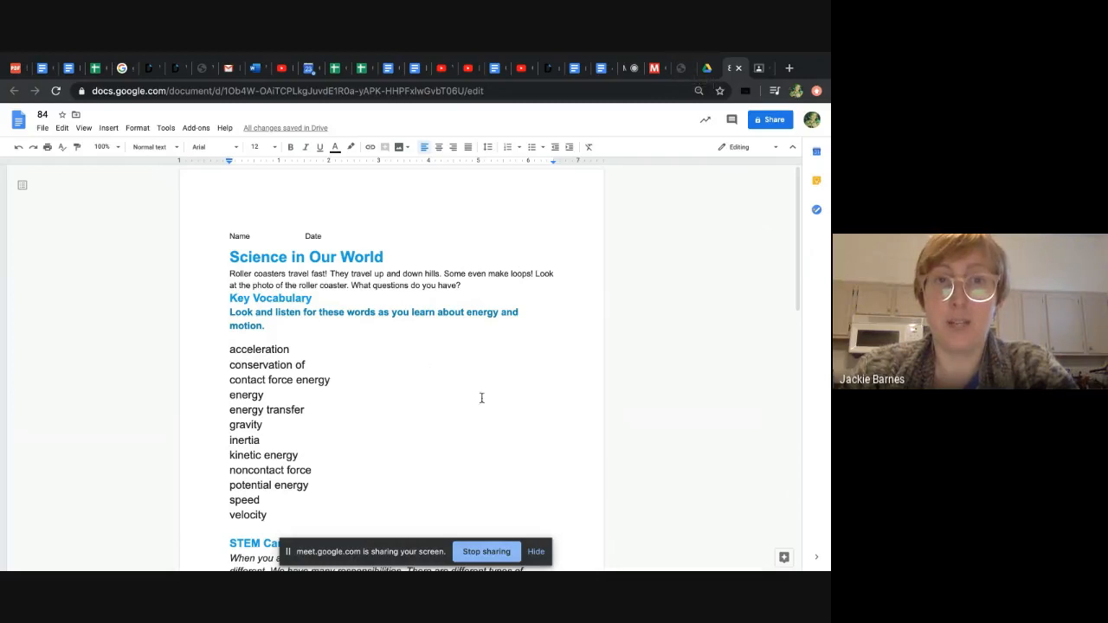
Switch to the 49.pdf worksheet and capture a screenshot of the area from the "Earth's Water" heading through "Explain your thinking.".
{"action": "left_click", "coordinate": [683, 69]}
{"action": "scroll", "coordinate": [508, 355], "scroll_direction": "down", "scroll_amount": 4}
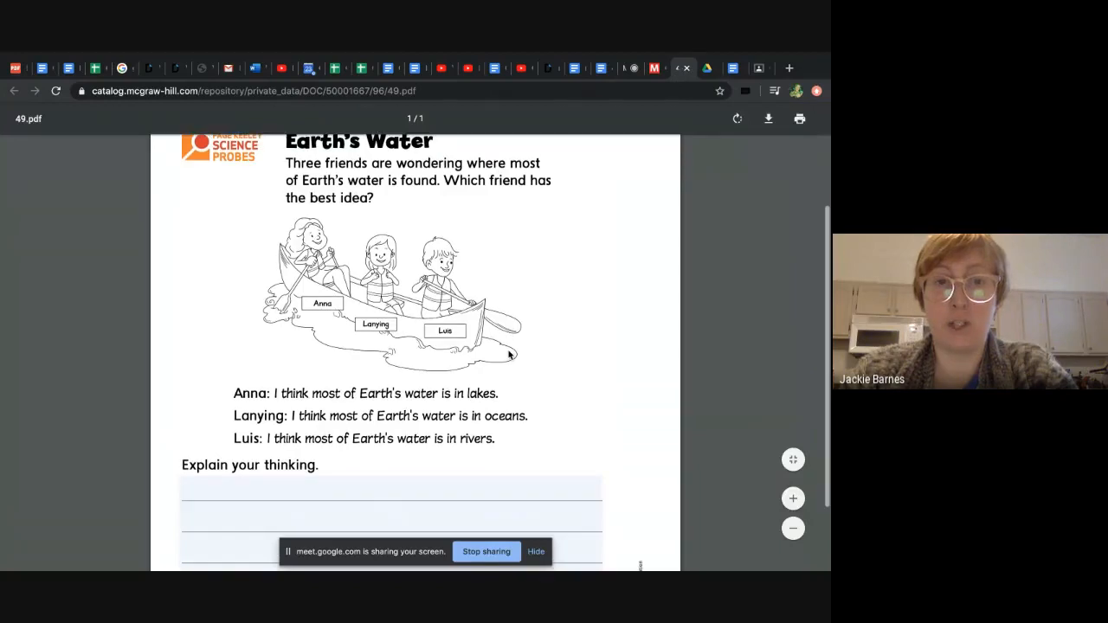
{"action": "scroll", "coordinate": [508, 355], "scroll_direction": "up", "scroll_amount": 5}
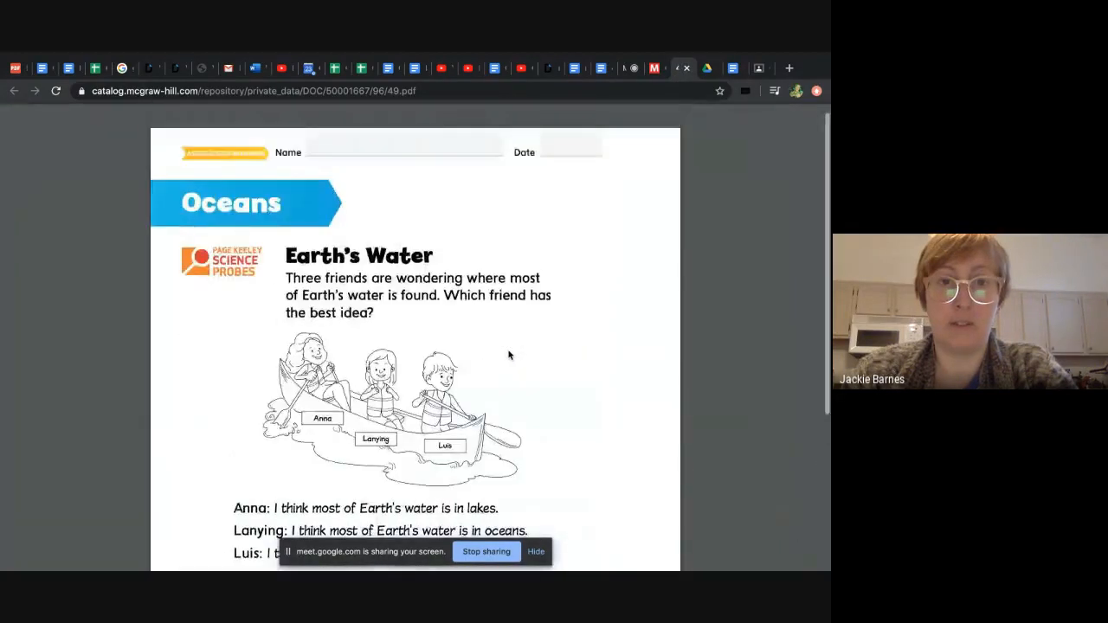
{"action": "scroll", "coordinate": [508, 355], "scroll_direction": "down", "scroll_amount": 4}
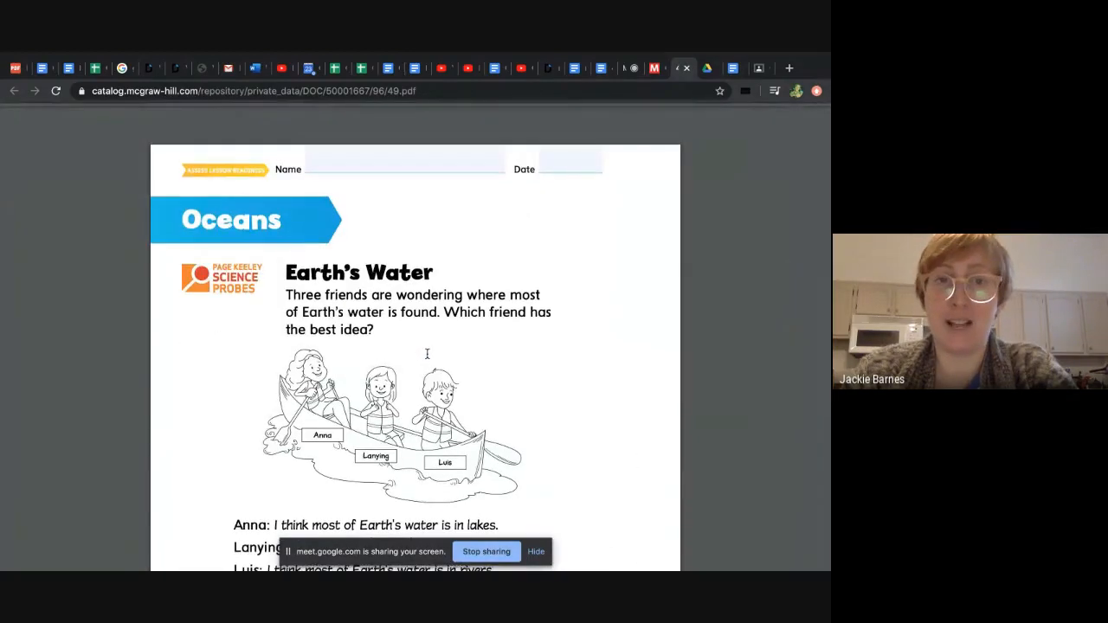
{"action": "scroll", "coordinate": [427, 353], "scroll_direction": "down", "scroll_amount": 3}
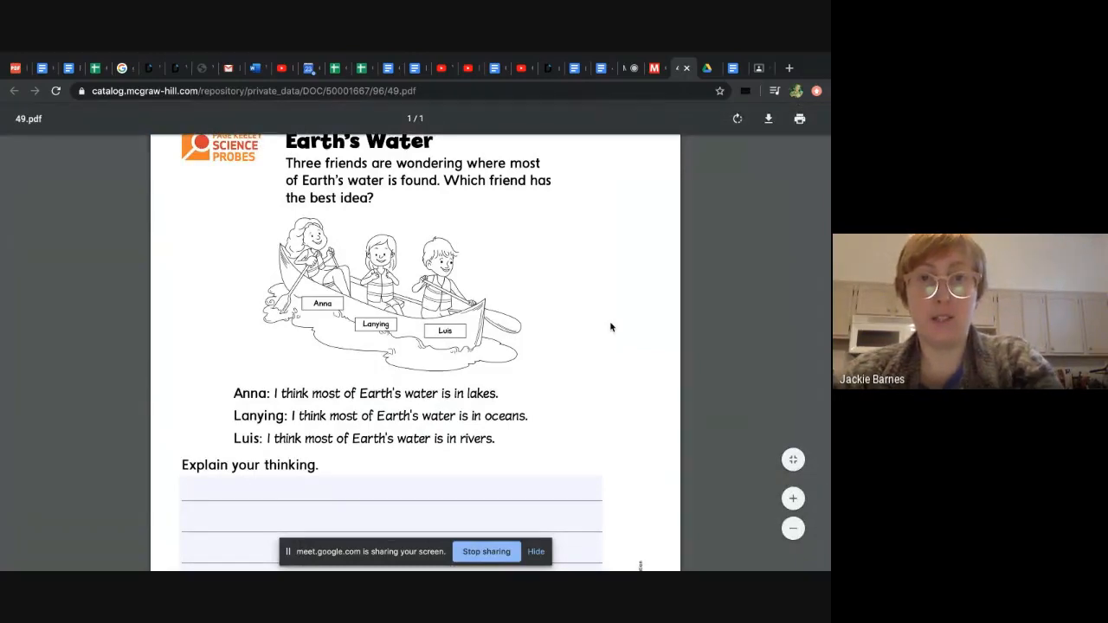
{"action": "scroll", "coordinate": [610, 327], "scroll_direction": "up", "scroll_amount": 1}
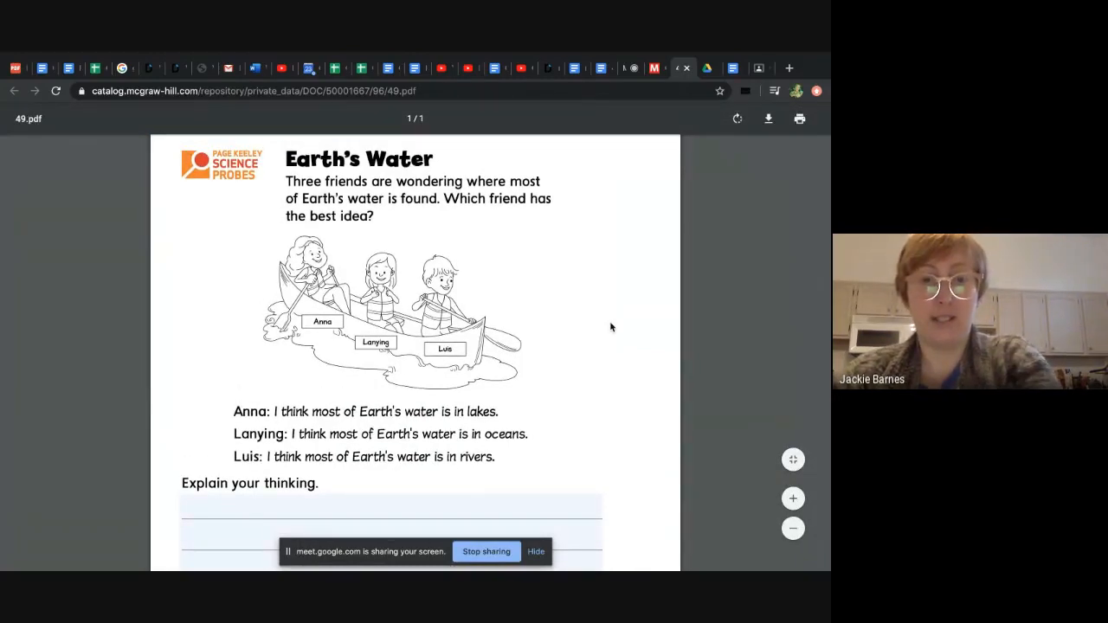
{"action": "key", "text": "super+shift+4"}
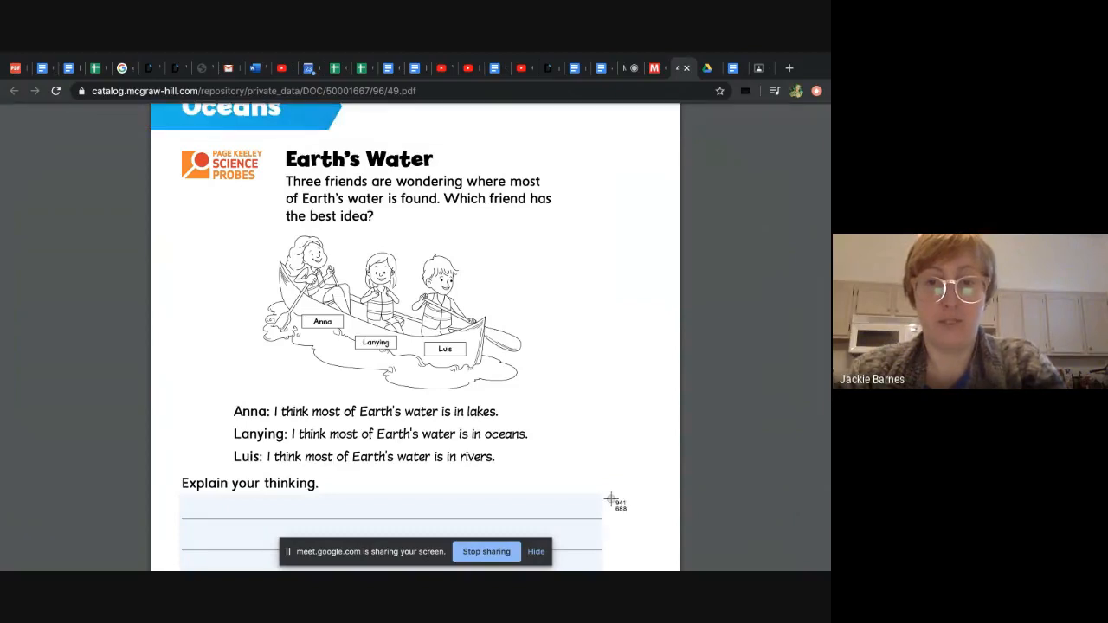
{"action": "left_click_drag", "start_coordinate": [610, 495], "coordinate": [174, 132]}
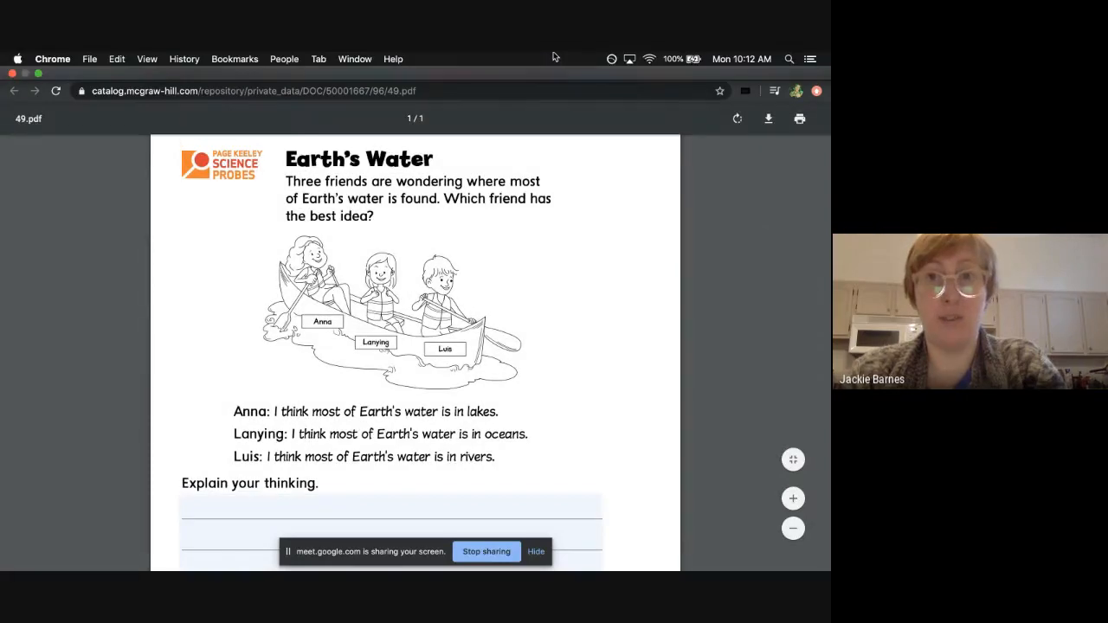
Return to the document named 84 and delete all of its roller coaster worksheet text, including the "Draw and label a diagram" line.
{"action": "left_click", "coordinate": [728, 97]}
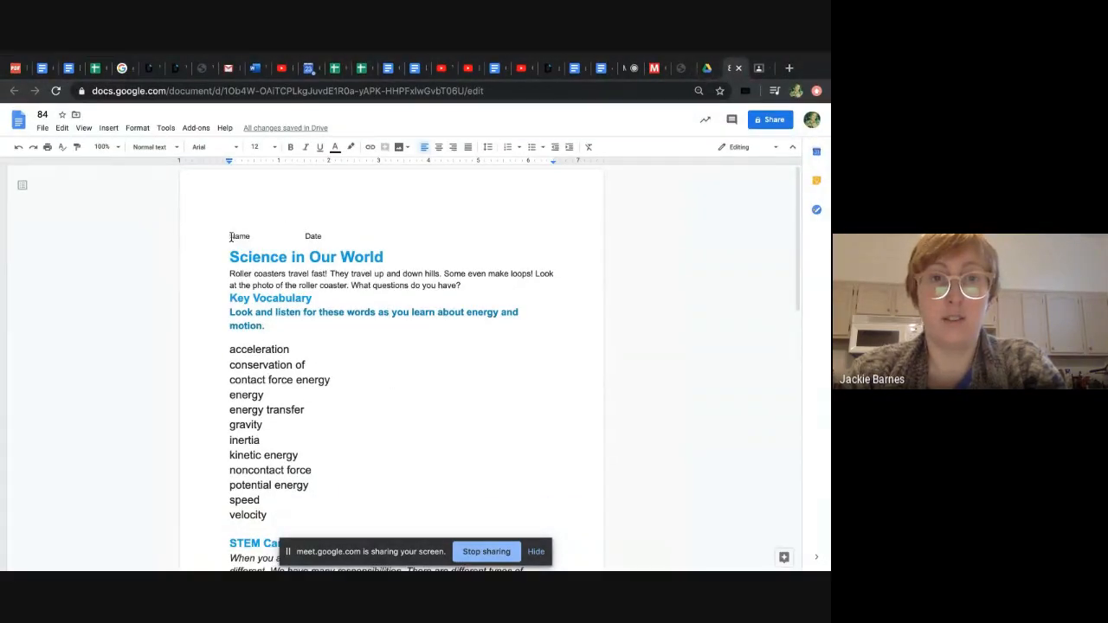
{"action": "left_click_drag", "start_coordinate": [231, 238], "coordinate": [477, 532]}
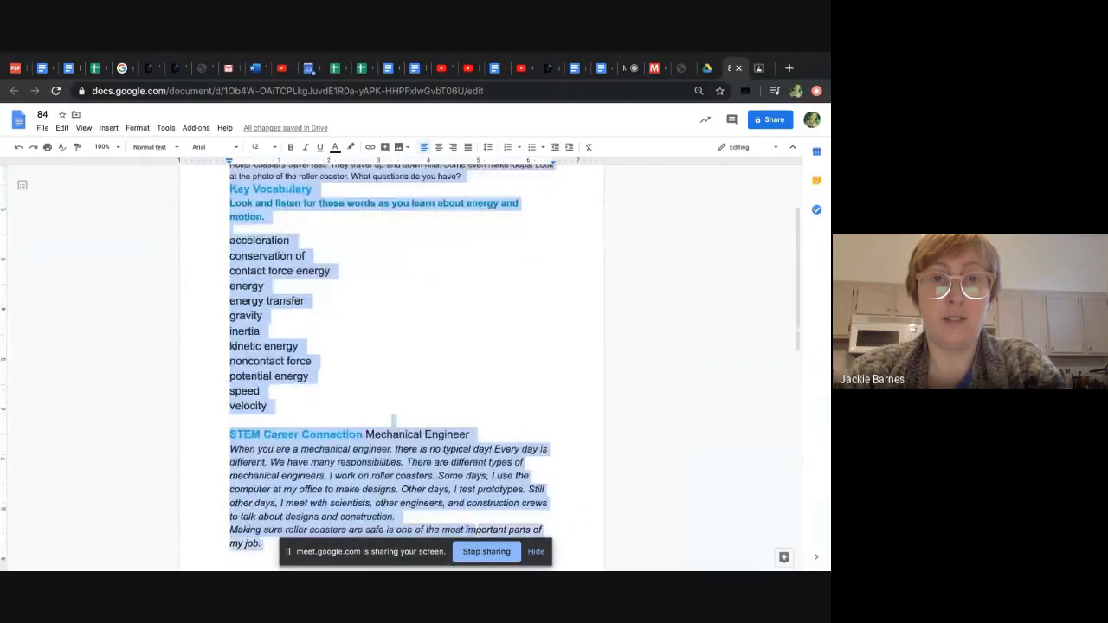
{"action": "key", "text": "BackSpace"}
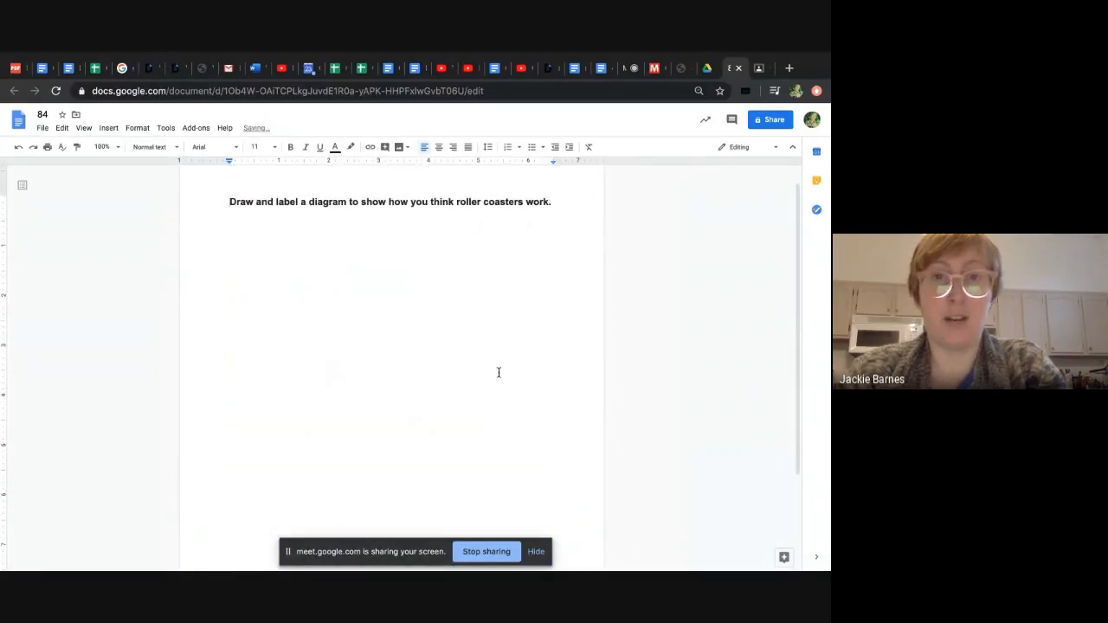
{"action": "triple_click", "coordinate": [428, 208]}
{"action": "key", "text": "BackSpace"}
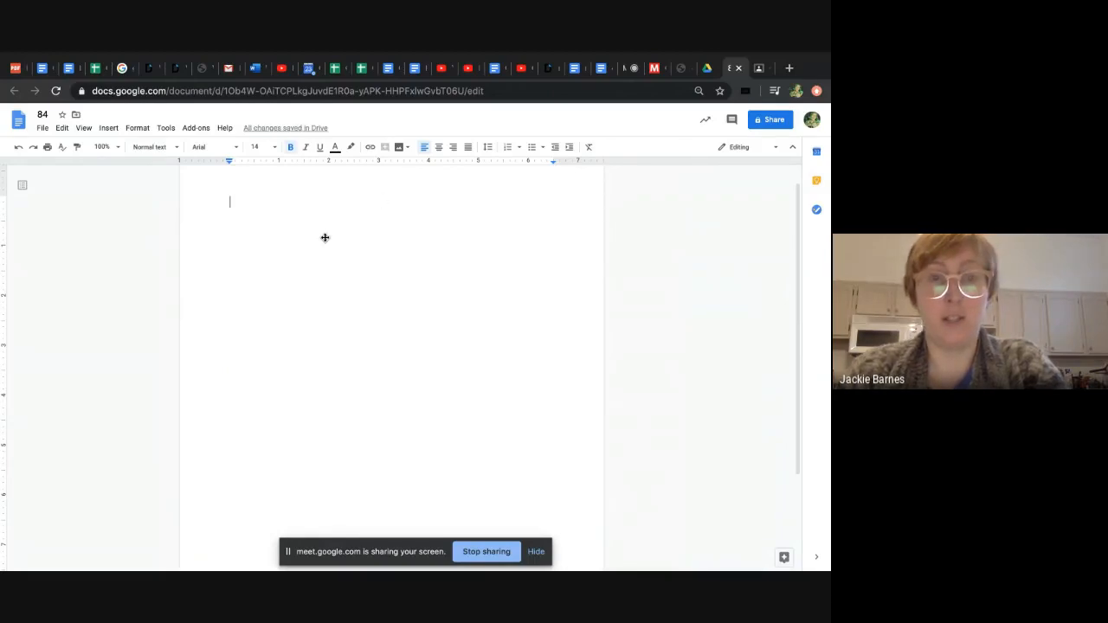
Paste the captured "Earth's Water" screenshot into the empty document and add line breaks below it.
{"action": "key", "text": "ctrl+v"}
{"action": "key", "text": "Return"}
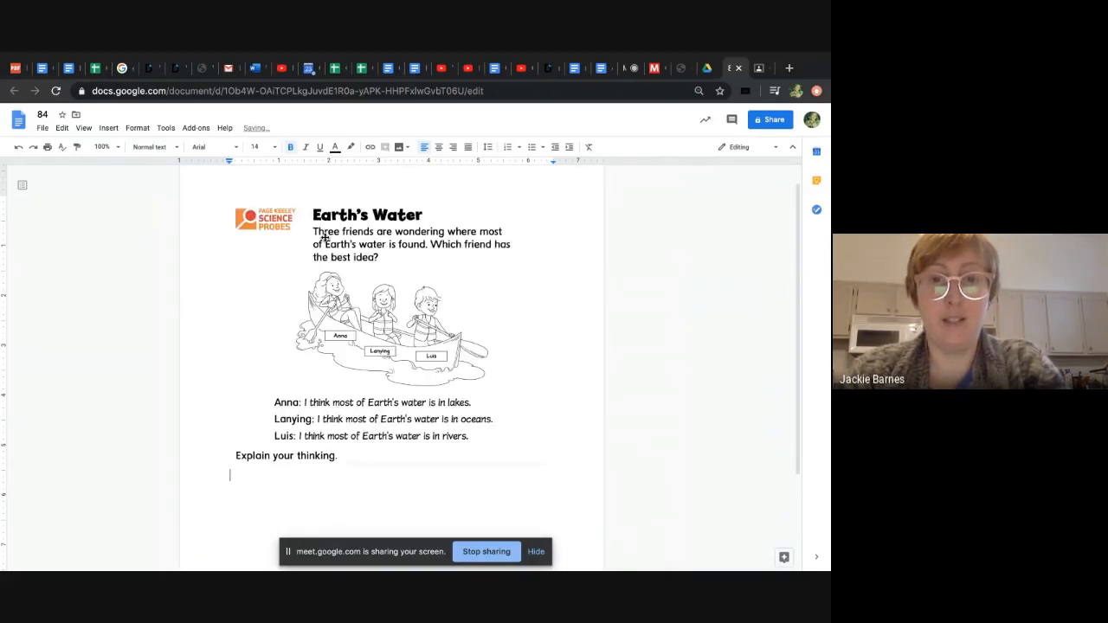
{"action": "scroll", "coordinate": [310, 292], "scroll_direction": "down", "scroll_amount": 1}
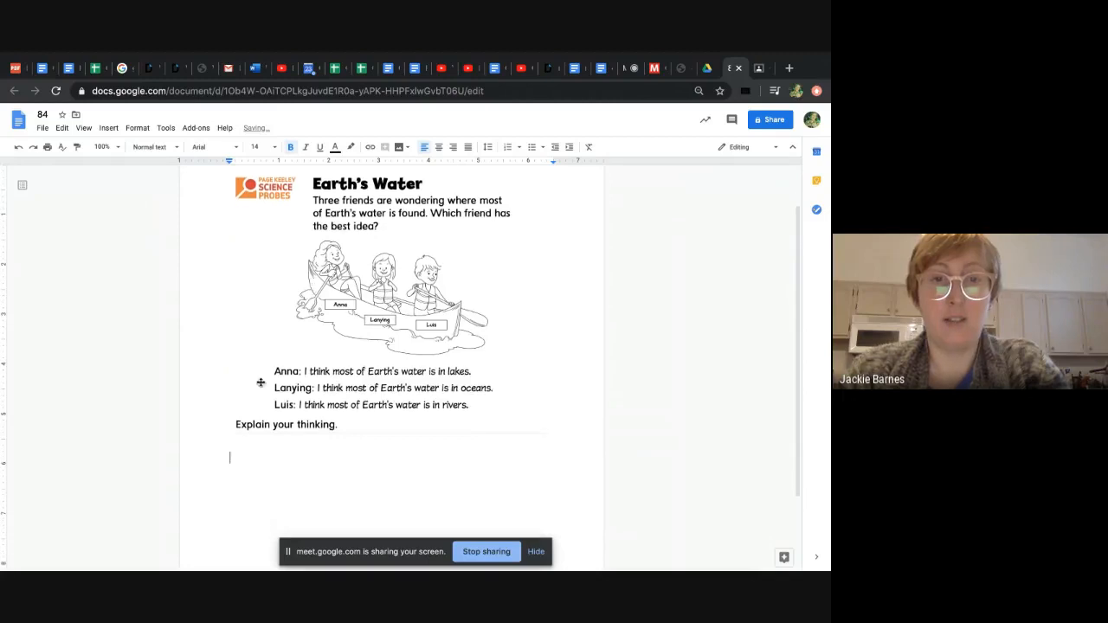
Enter the sample answer "Asfdkdja ldjfadslfskj" on the line below the "Earth's Water" image.
{"action": "left_click", "coordinate": [253, 471]}
{"action": "type", "text": "E"}
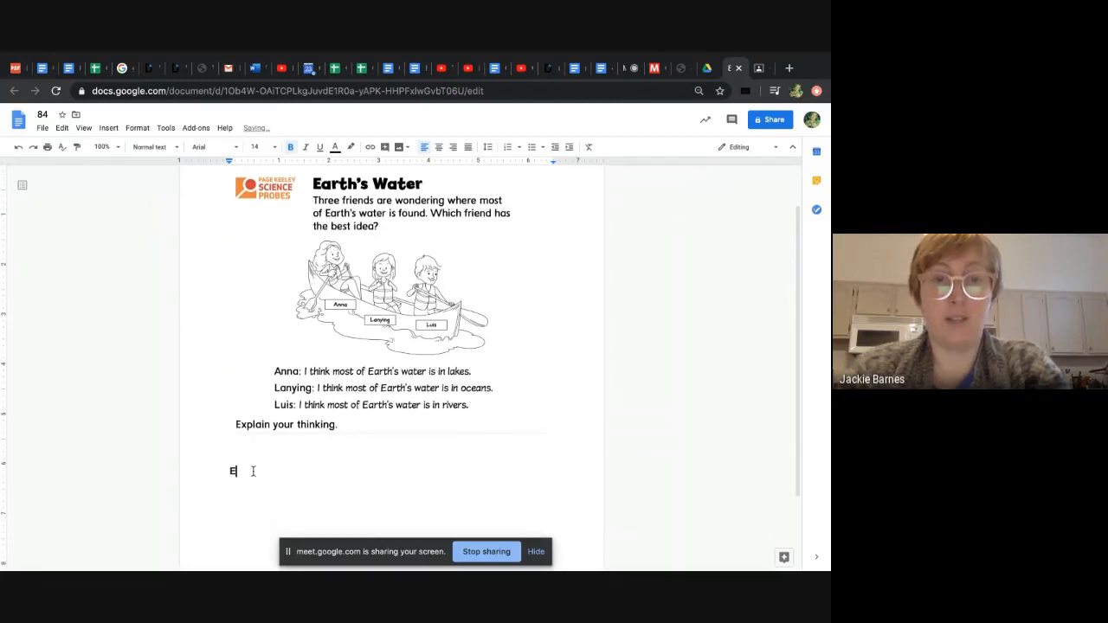
{"action": "type", "text": "xpl"}
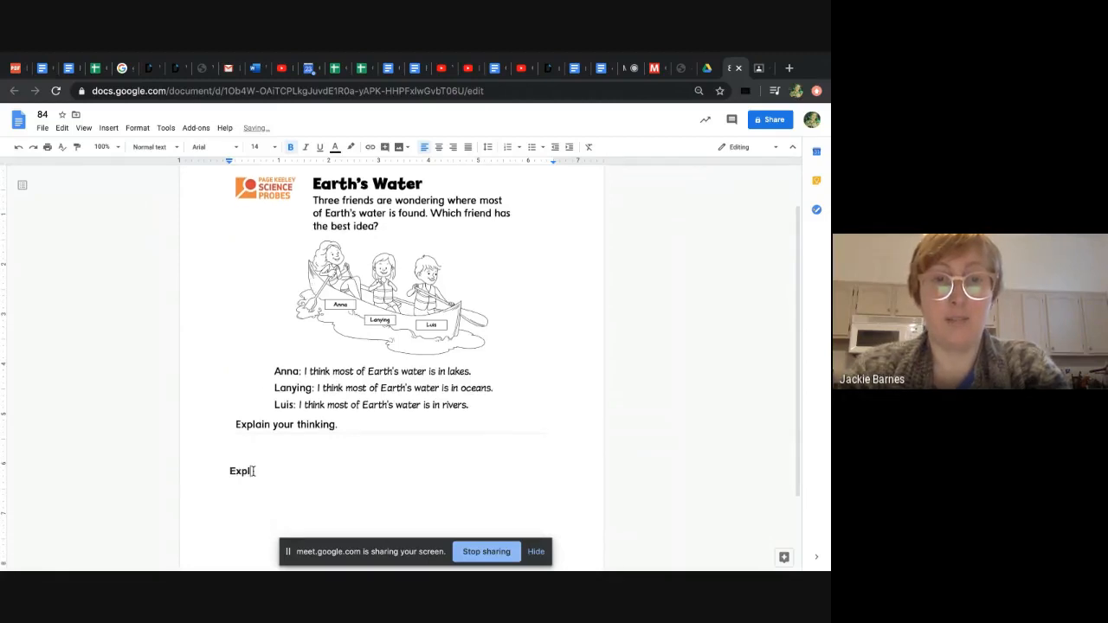
{"action": "type", "text": "ain s ldjfadslfskj"}
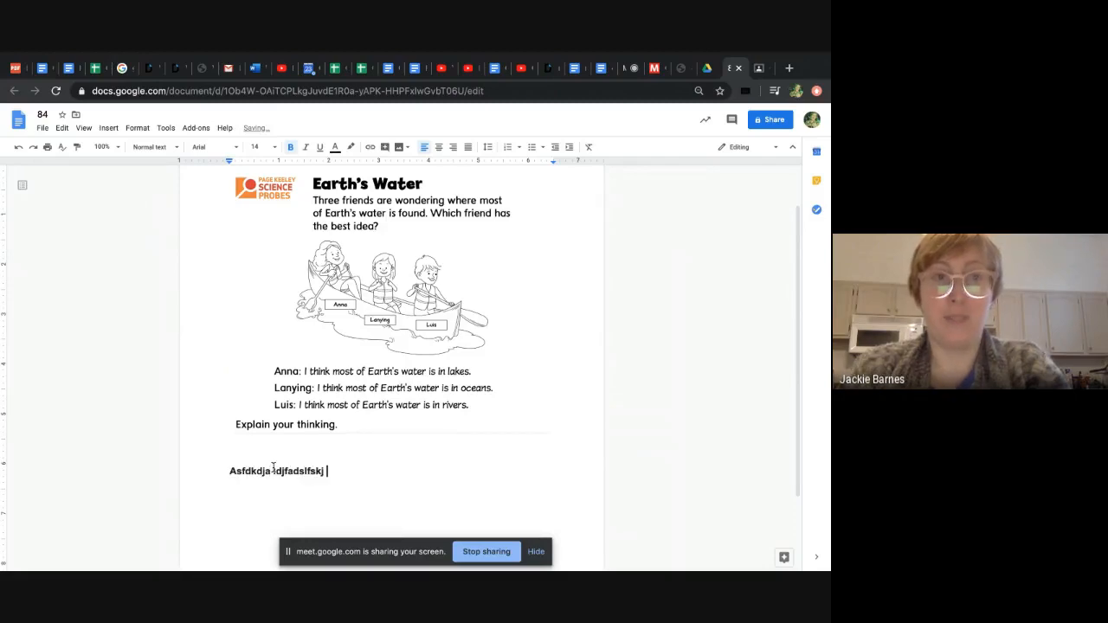
{"action": "scroll", "coordinate": [274, 469], "scroll_direction": "up", "scroll_amount": 1}
{"action": "left_click", "coordinate": [303, 441]}
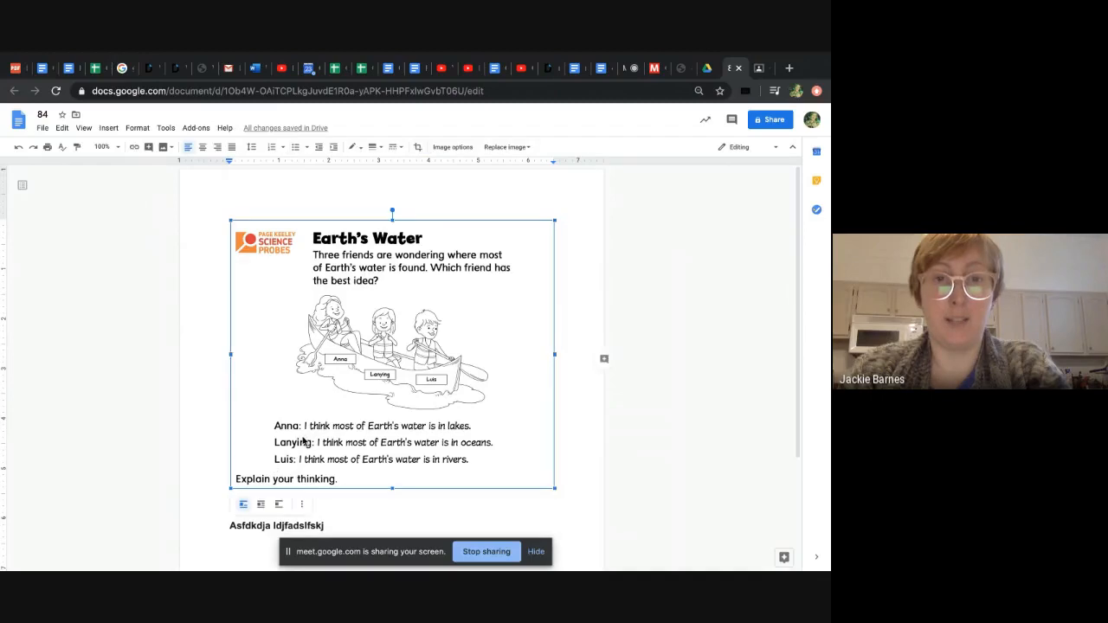
{"action": "left_click", "coordinate": [562, 392]}
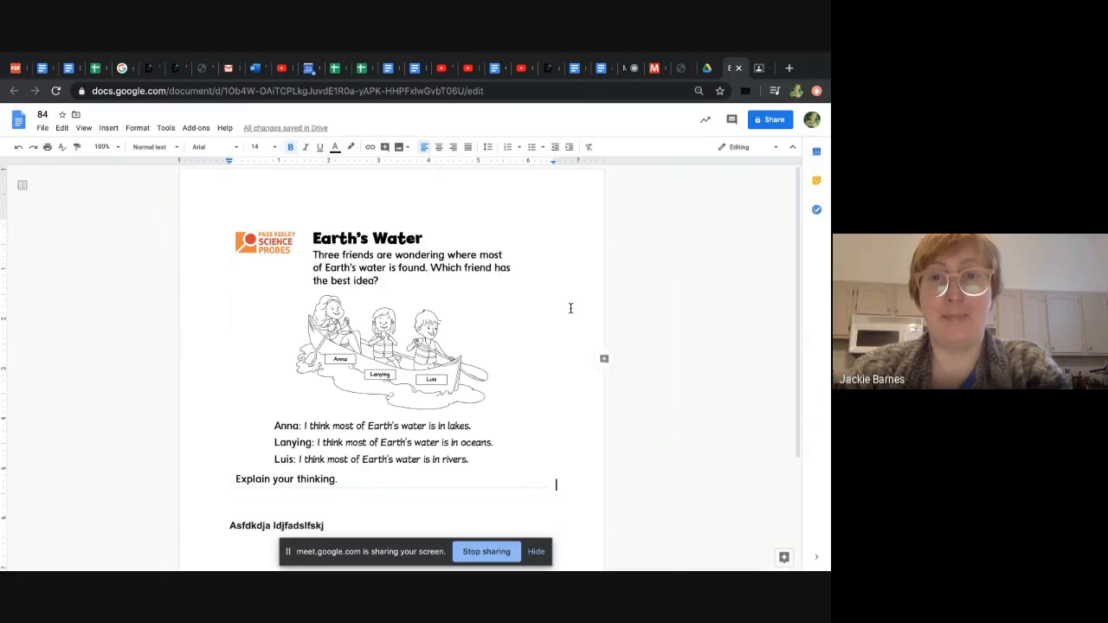
{"action": "left_click", "coordinate": [380, 317]}
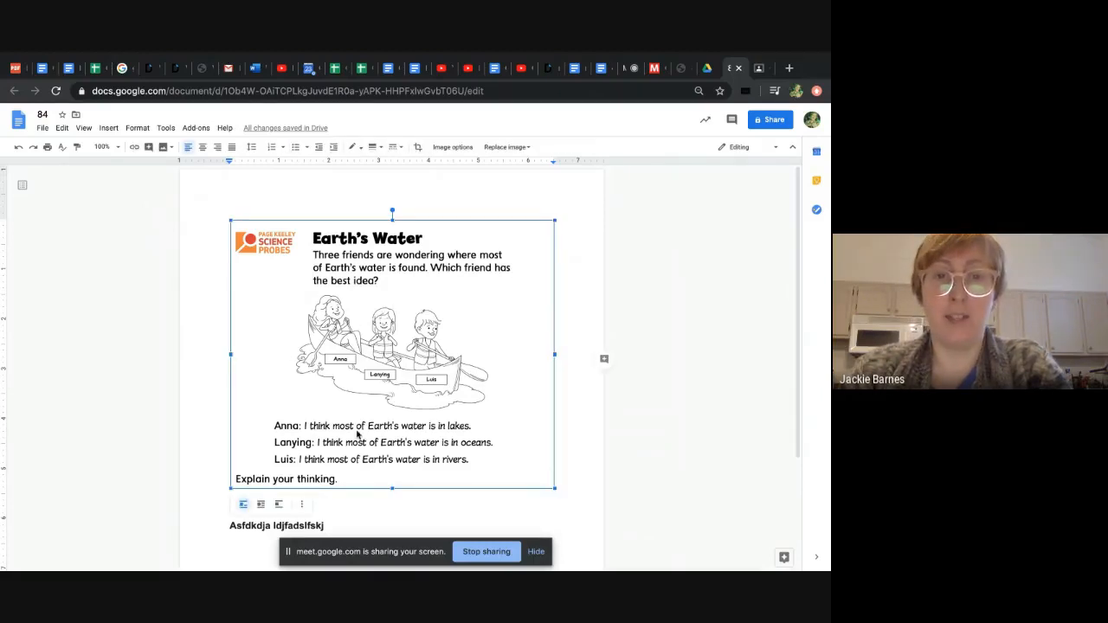
Make the sample answer line below the "Earth's Water" image plain text, with neither bold nor italic.
{"action": "left_click", "coordinate": [310, 528]}
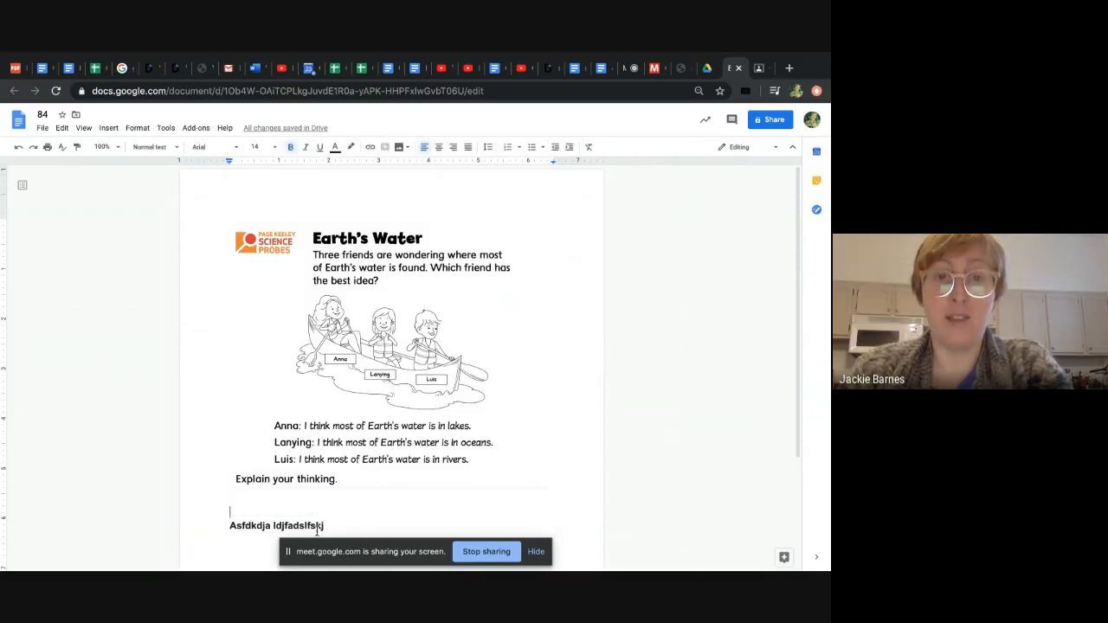
{"action": "double_click", "coordinate": [308, 528]}
{"action": "key", "text": "ctrl+i"}
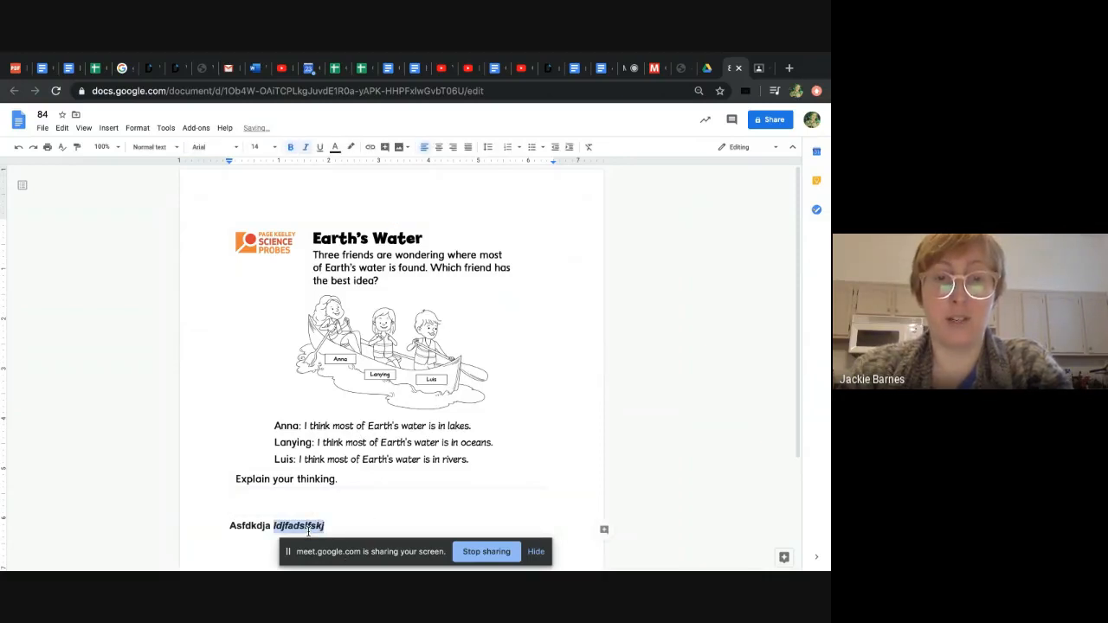
{"action": "triple_click", "coordinate": [308, 528]}
{"action": "key", "text": "ctrl+b"}
{"action": "key", "text": "ctrl+i"}
{"action": "left_click", "coordinate": [308, 528]}
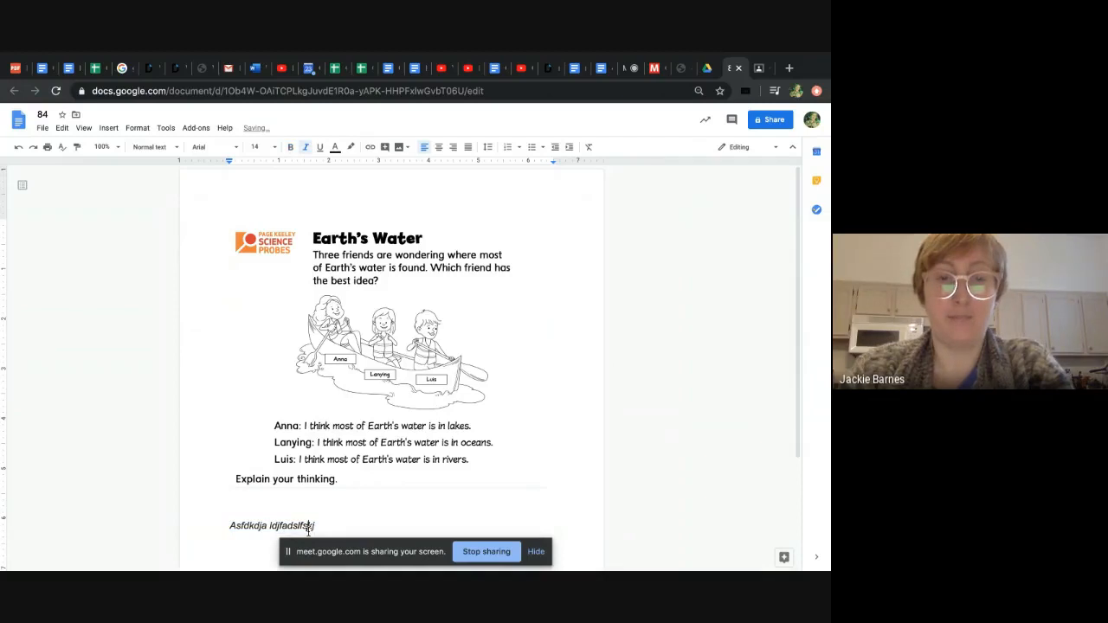
{"action": "triple_click", "coordinate": [308, 528]}
{"action": "key", "text": "ctrl+i"}
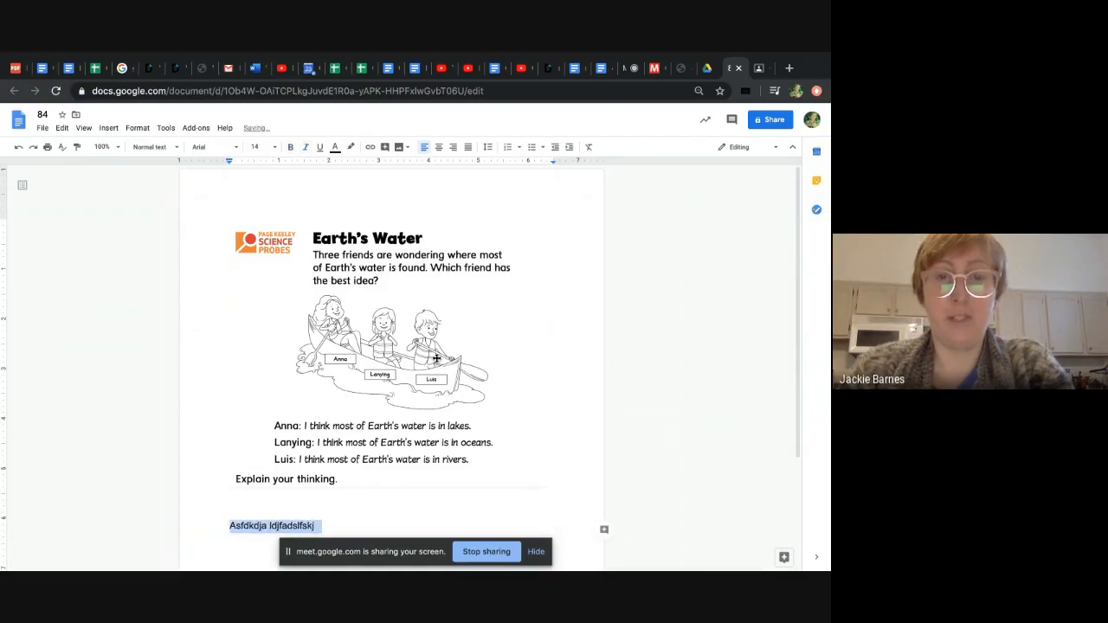
{"action": "left_click", "coordinate": [437, 357]}
{"action": "mouse_move", "coordinate": [709, 53]}
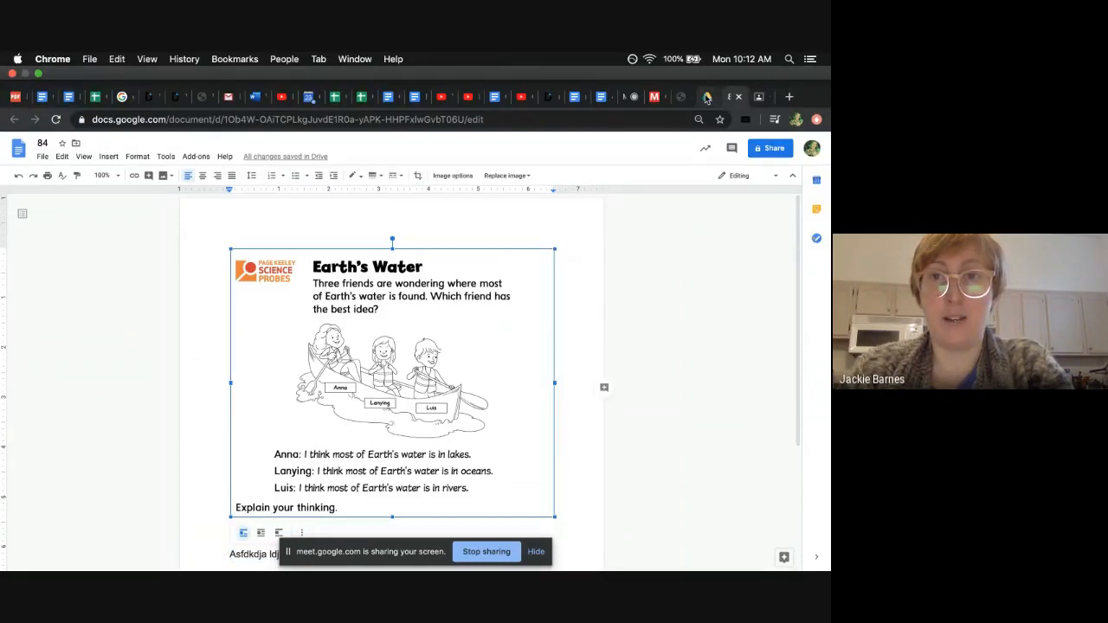
Switch to 49.pdf and capture a screenshot of the worksheet from the "Earth's Water" heading through "Explain your thinking.".
{"action": "left_click", "coordinate": [706, 96]}
{"action": "left_click", "coordinate": [683, 97]}
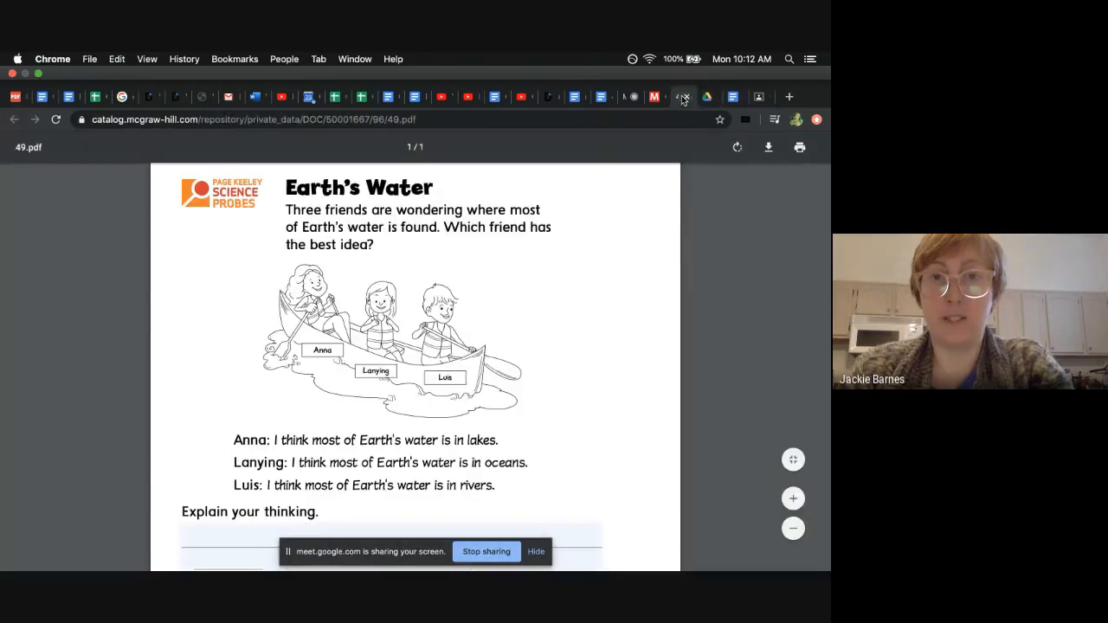
{"action": "scroll", "coordinate": [622, 278], "scroll_direction": "up", "scroll_amount": 1}
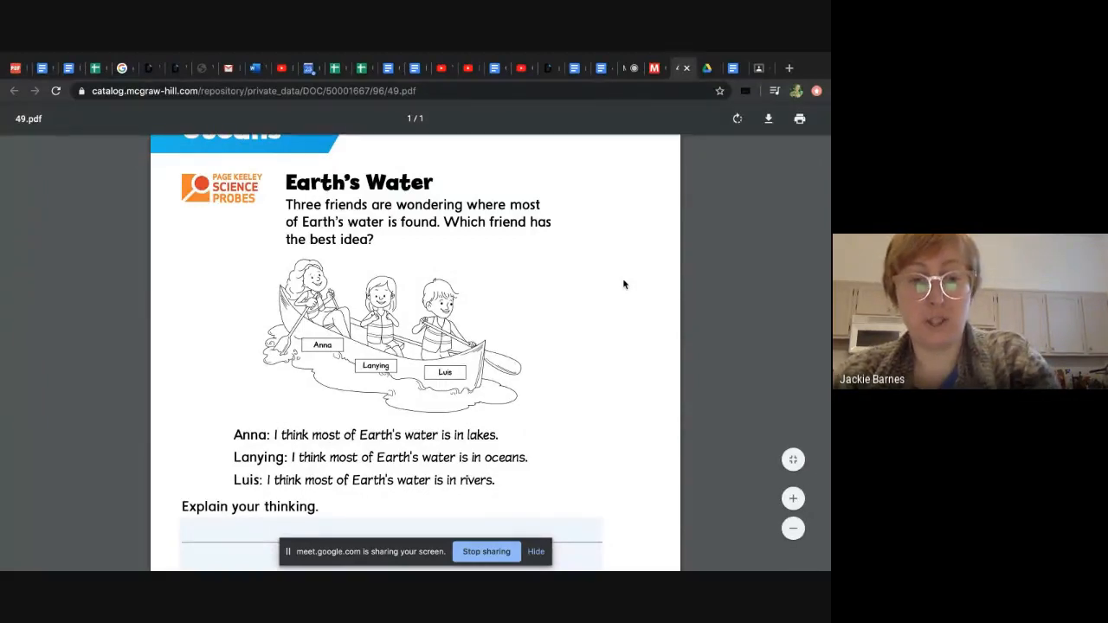
{"action": "key", "text": "super+shift+4"}
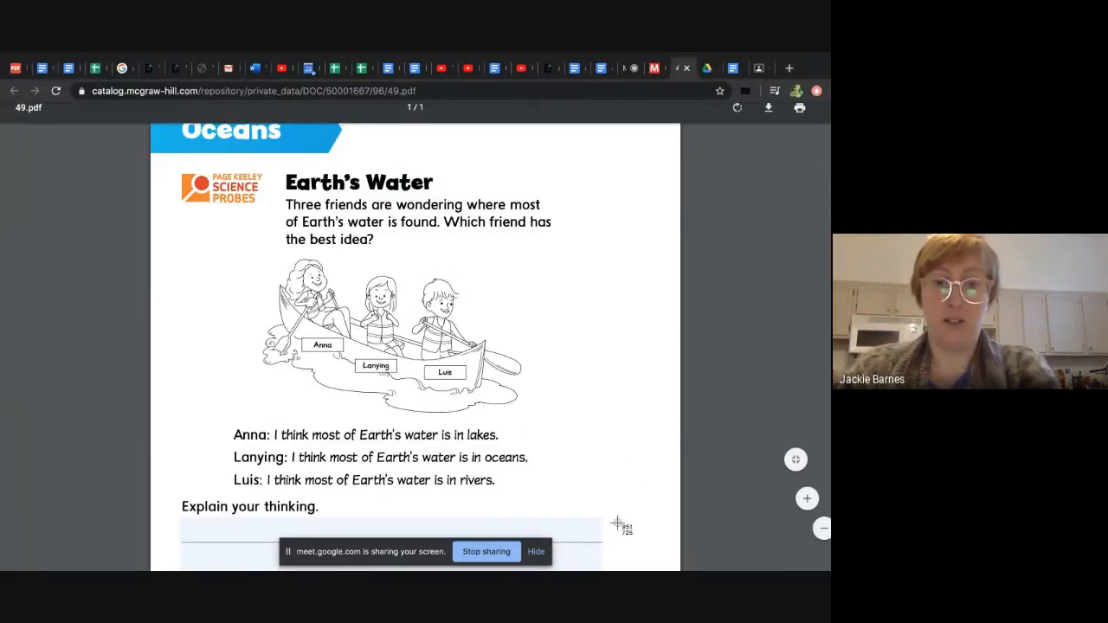
{"action": "mouse_move", "coordinate": [615, 522]}
{"action": "left_mouse_down"}
{"action": "mouse_move", "coordinate": [321, 375]}
{"action": "mouse_move", "coordinate": [208, 256]}
{"action": "mouse_move", "coordinate": [169, 161]}
{"action": "left_mouse_up"}
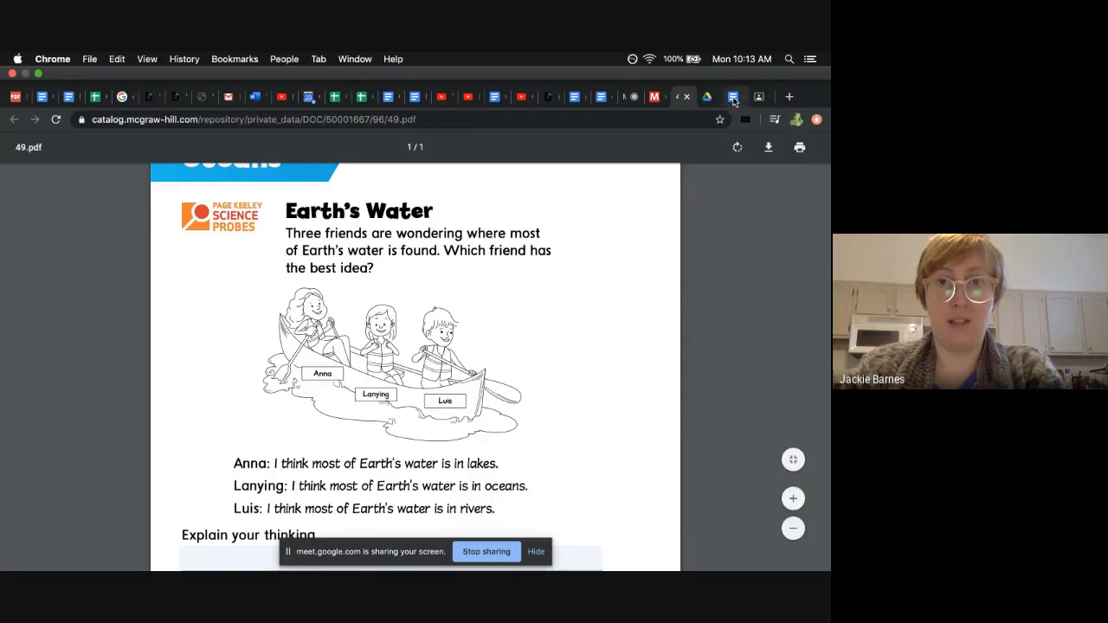
Return to the document named 84 and paste the captured worksheet image after the existing "Earth's Water" image.
{"action": "left_click", "coordinate": [729, 96]}
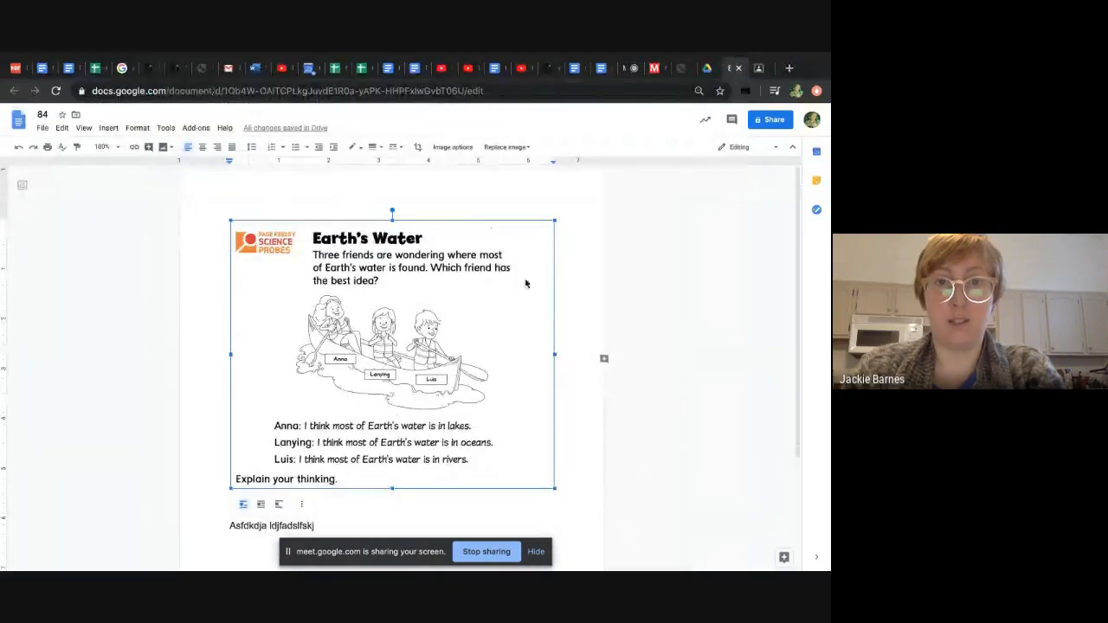
{"action": "left_click", "coordinate": [585, 421]}
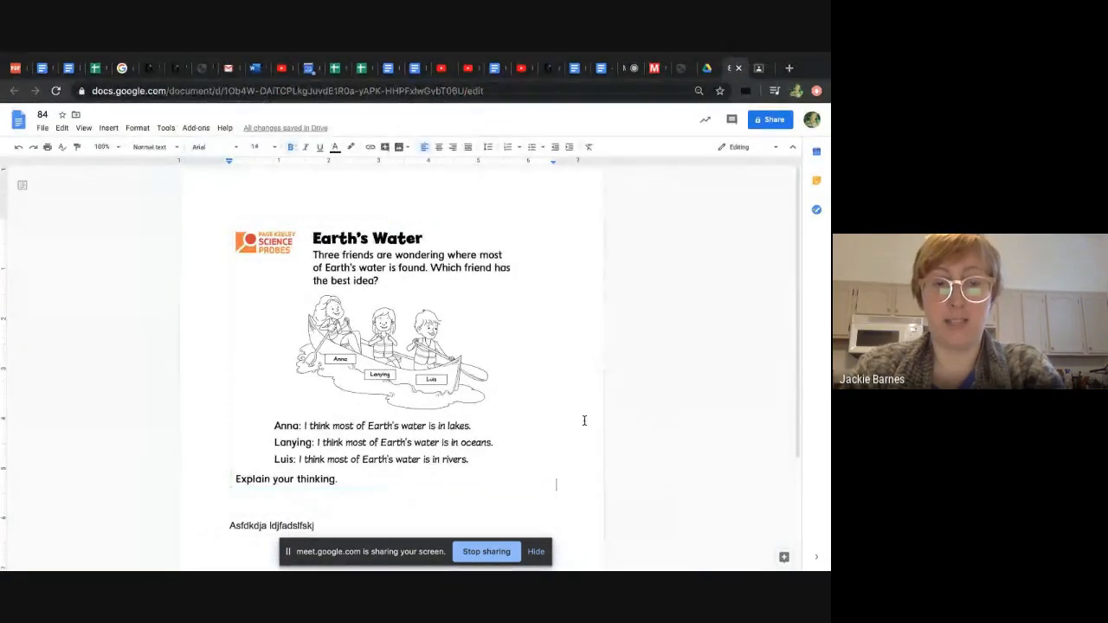
{"action": "key", "text": "super+v"}
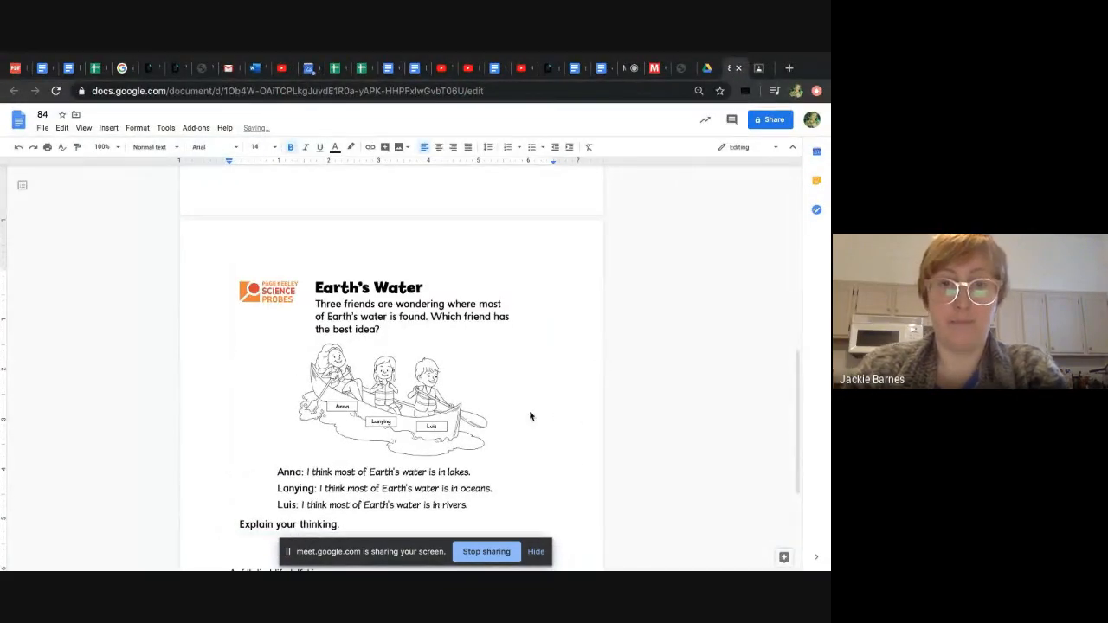
{"action": "left_click", "coordinate": [529, 416]}
{"action": "scroll", "coordinate": [529, 414], "scroll_direction": "down", "scroll_amount": 3}
{"action": "scroll", "coordinate": [579, 284], "scroll_direction": "up", "scroll_amount": 2}
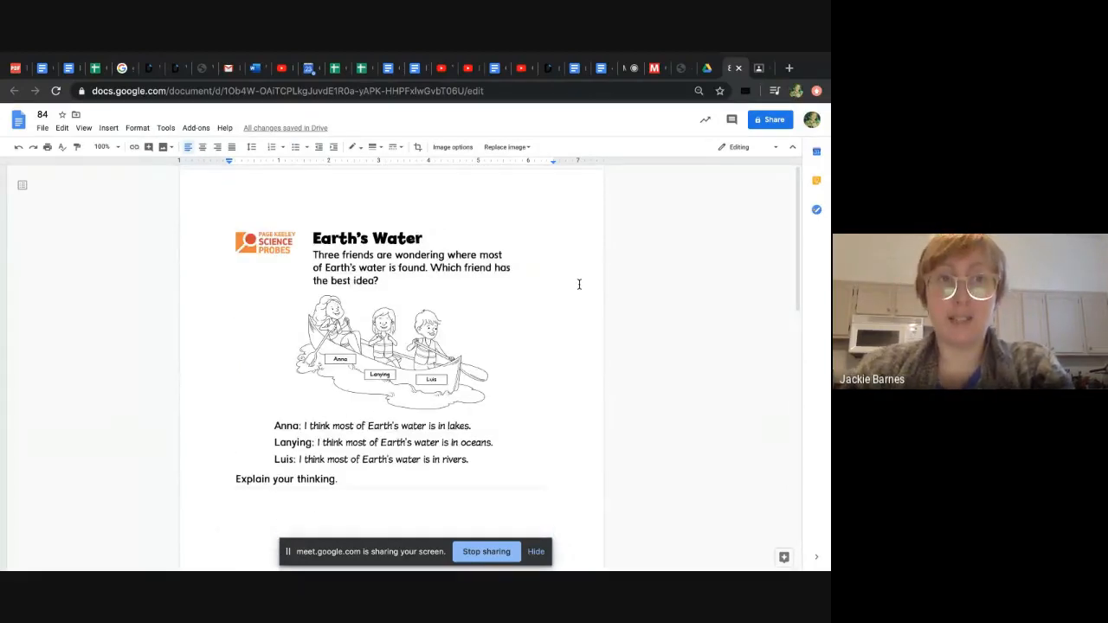
Switch to the Google Classroom classwork page of the Arts and Bots 2020 class.
{"action": "left_click", "coordinate": [763, 69]}
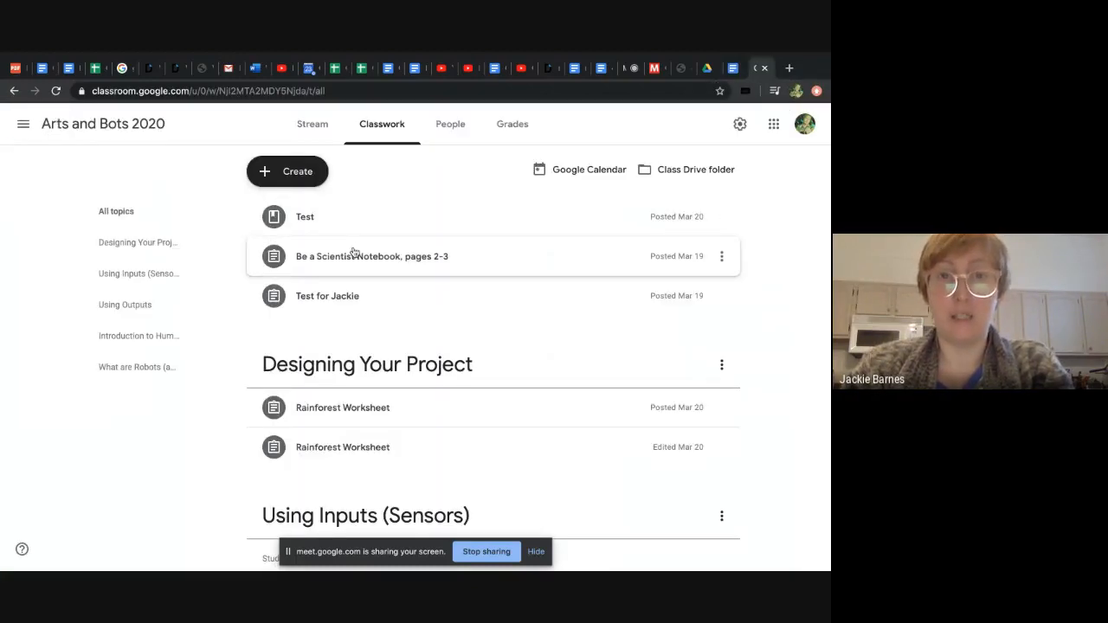
{"action": "left_click", "coordinate": [292, 173]}
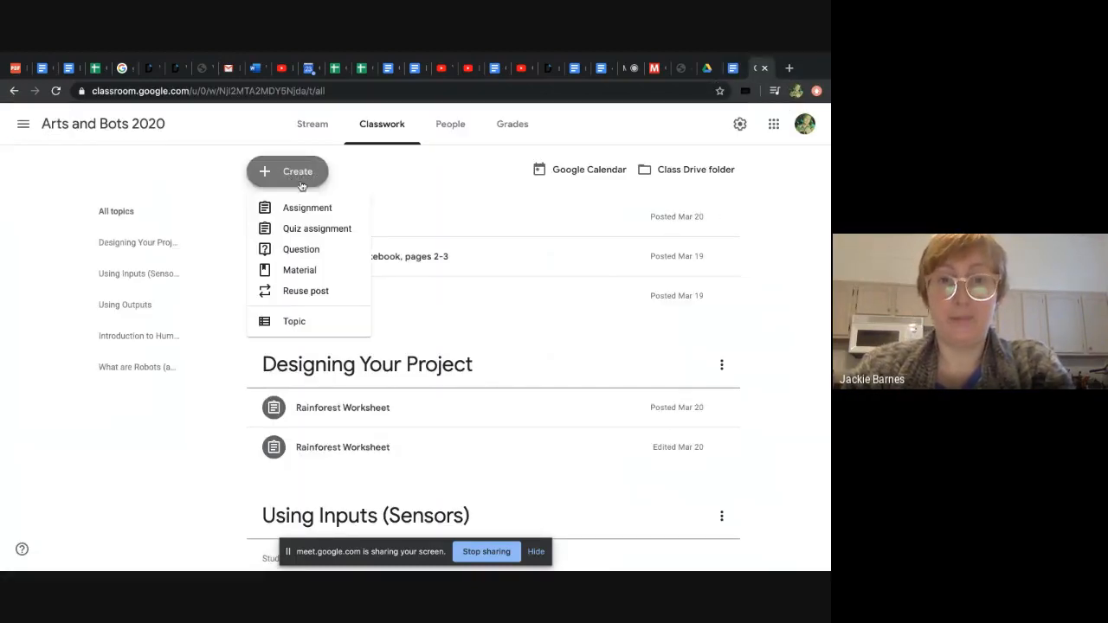
{"action": "left_click", "coordinate": [307, 209]}
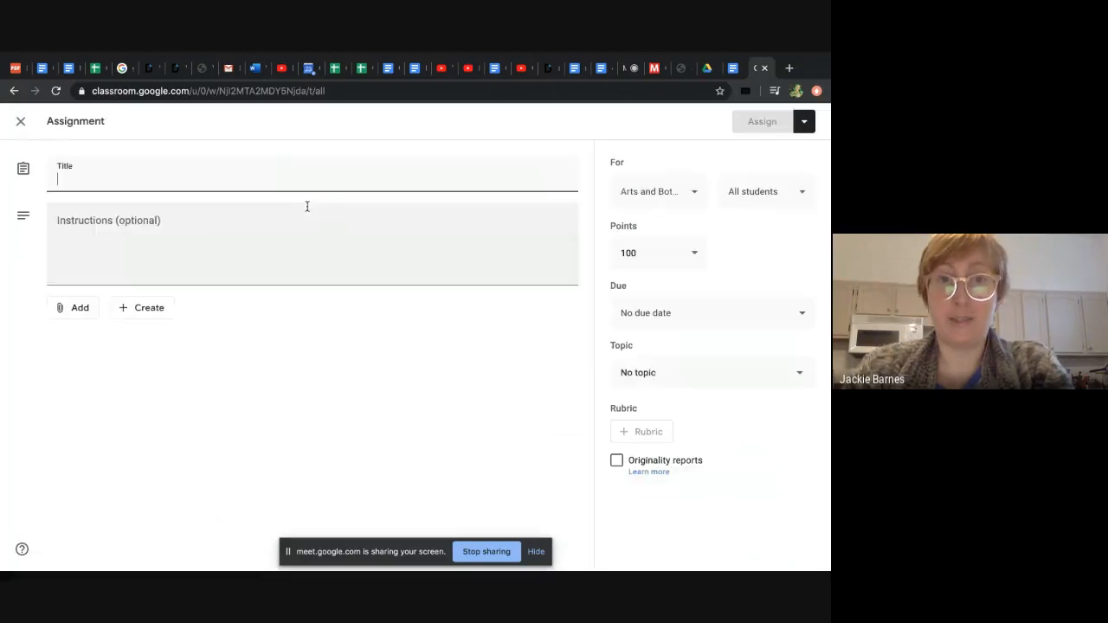
{"action": "left_click", "coordinate": [14, 90]}
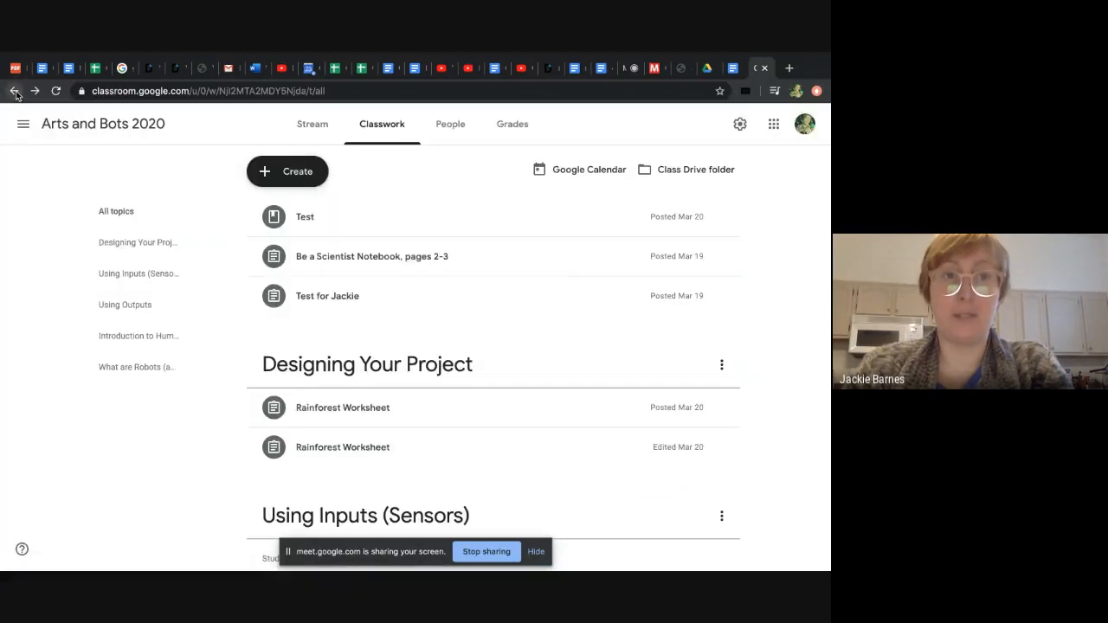
Start a new assignment in the Arts and Bots 2020 class and attach the Google Docs file 84 from Google Drive.
{"action": "left_click", "coordinate": [286, 172]}
{"action": "left_click", "coordinate": [296, 211]}
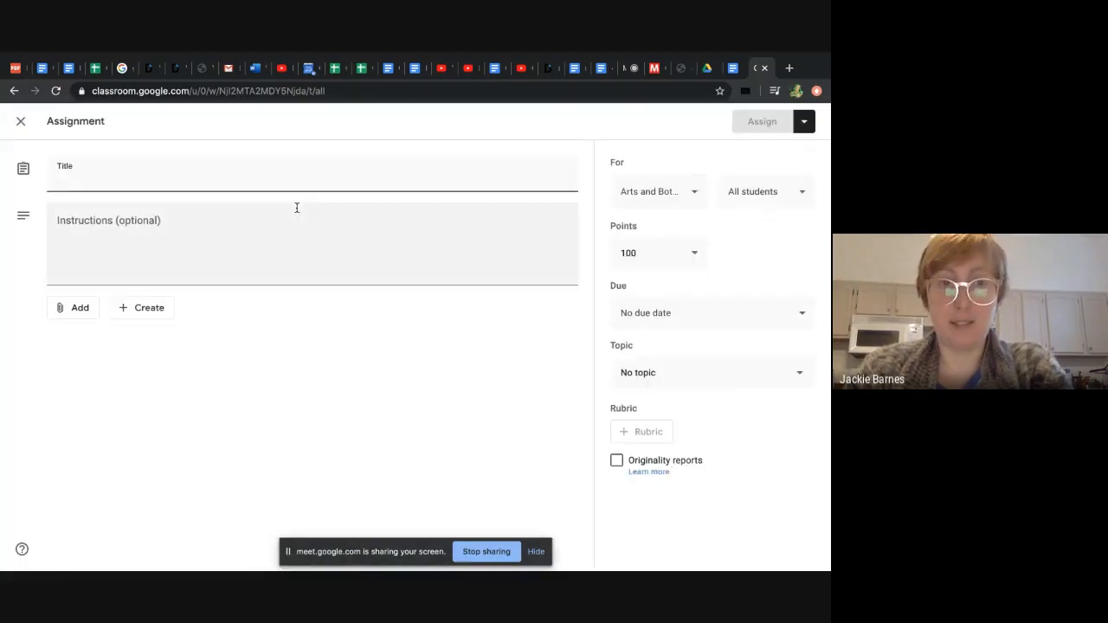
{"action": "left_click", "coordinate": [87, 307]}
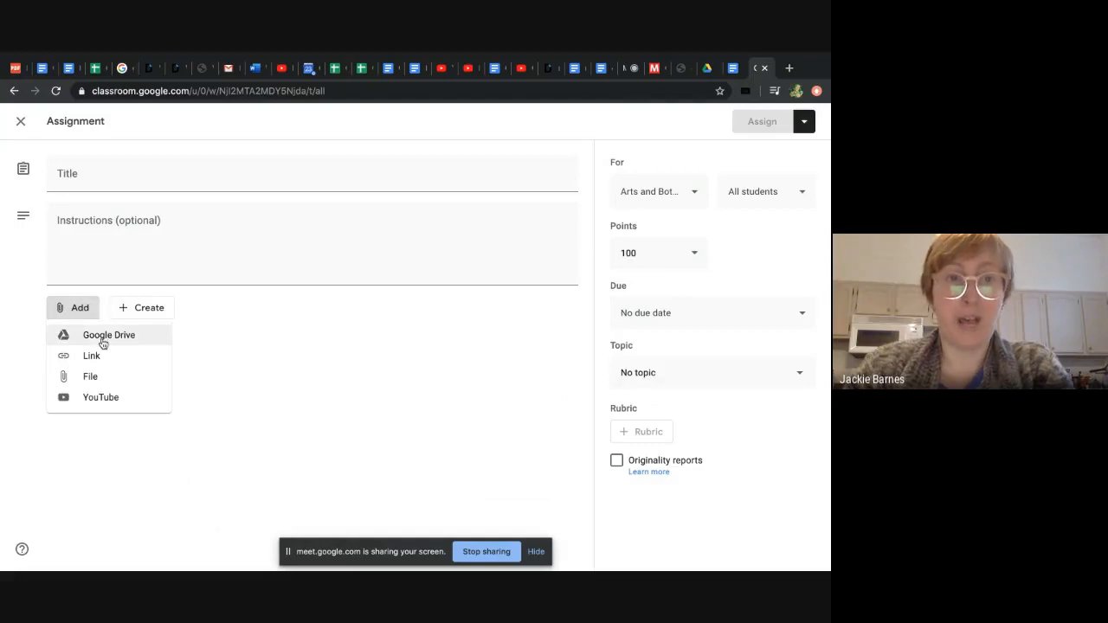
{"action": "left_click", "coordinate": [102, 337]}
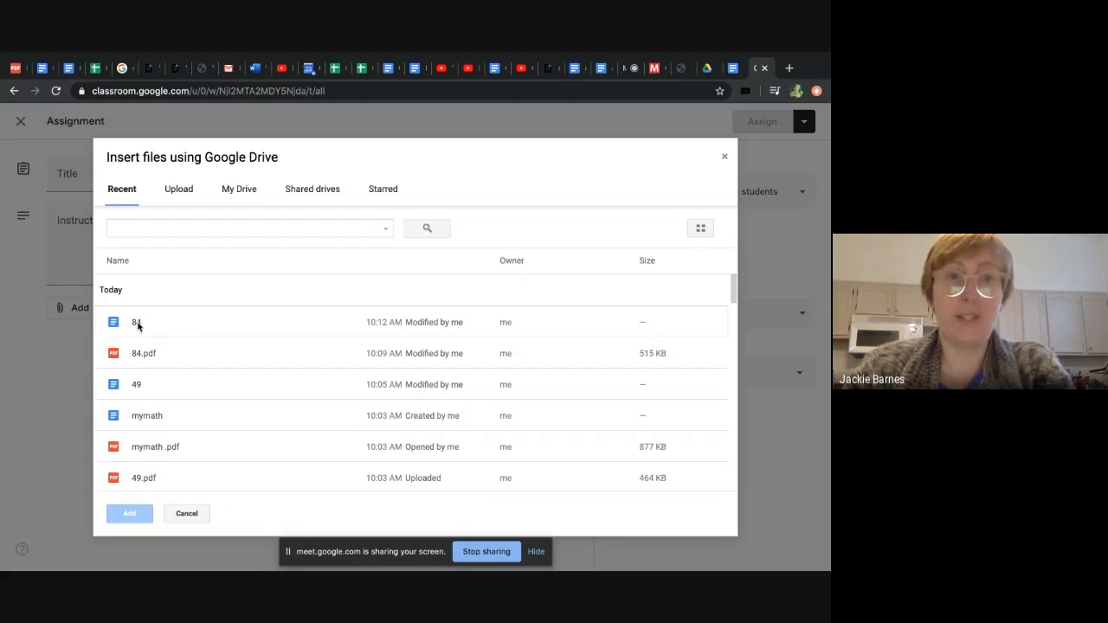
{"action": "left_click", "coordinate": [138, 325]}
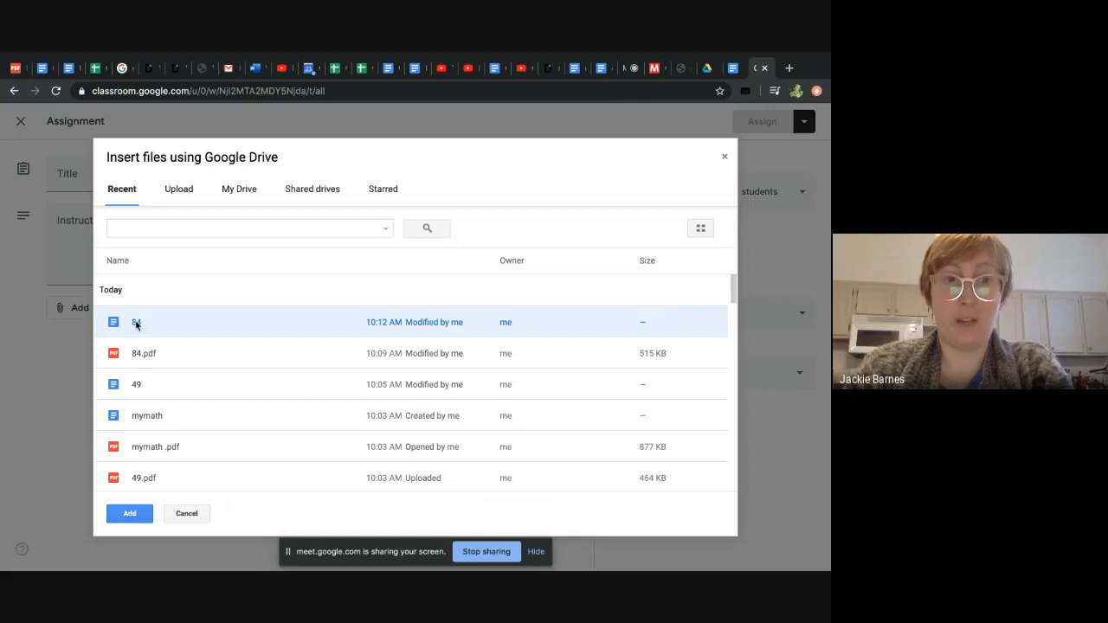
{"action": "double_click", "coordinate": [136, 324]}
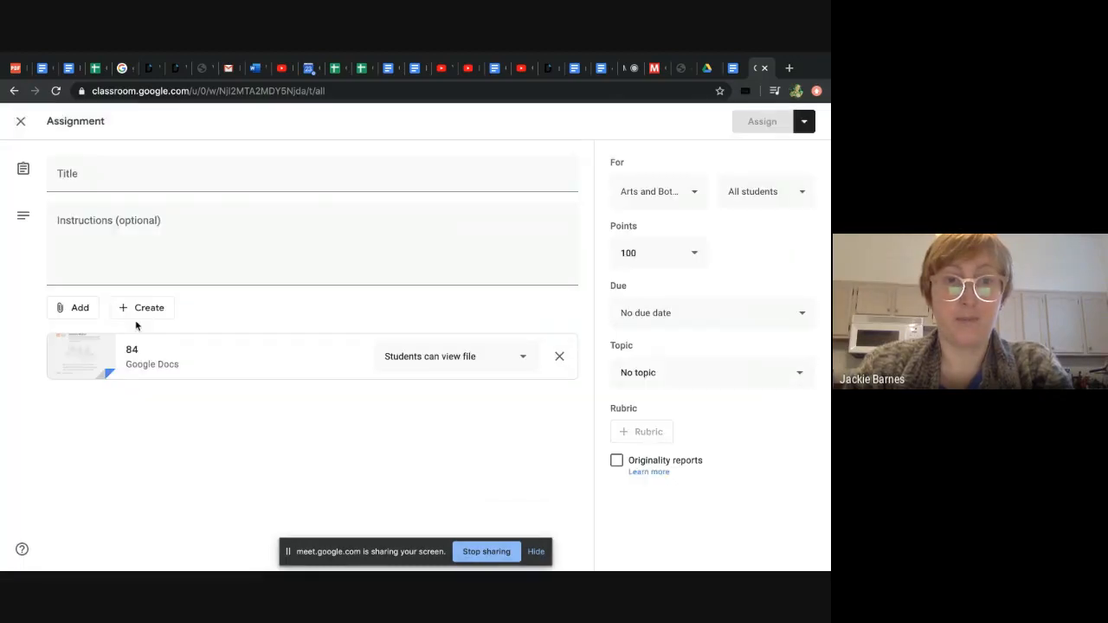
Title the assignment "Science Worksheet" and leave its instructions empty.
{"action": "left_click", "coordinate": [187, 171]}
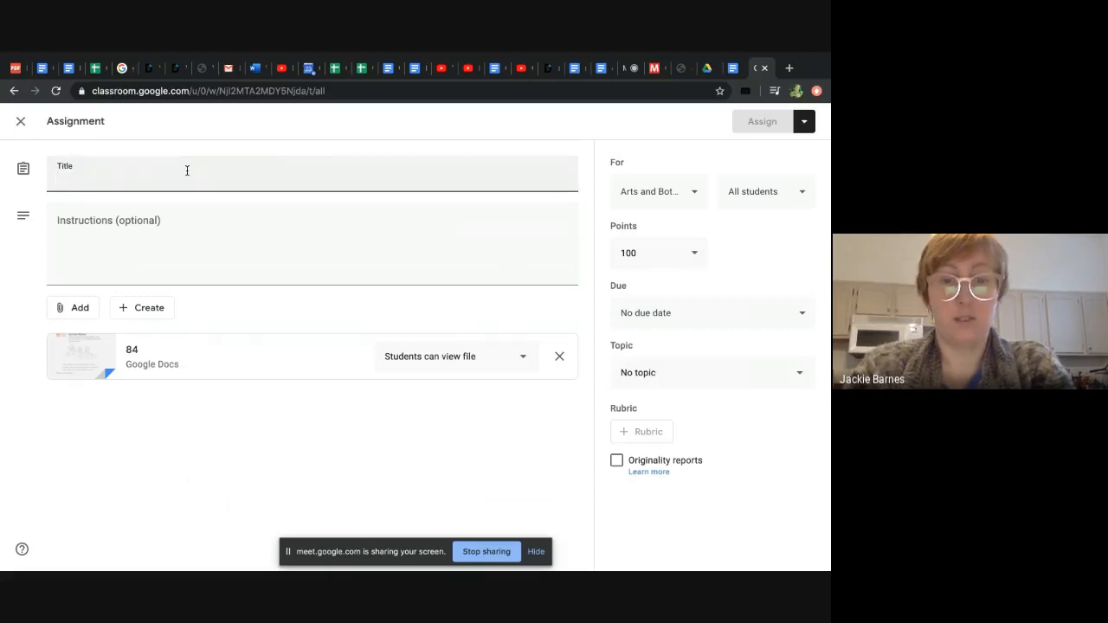
{"action": "type", "text": "Science W"}
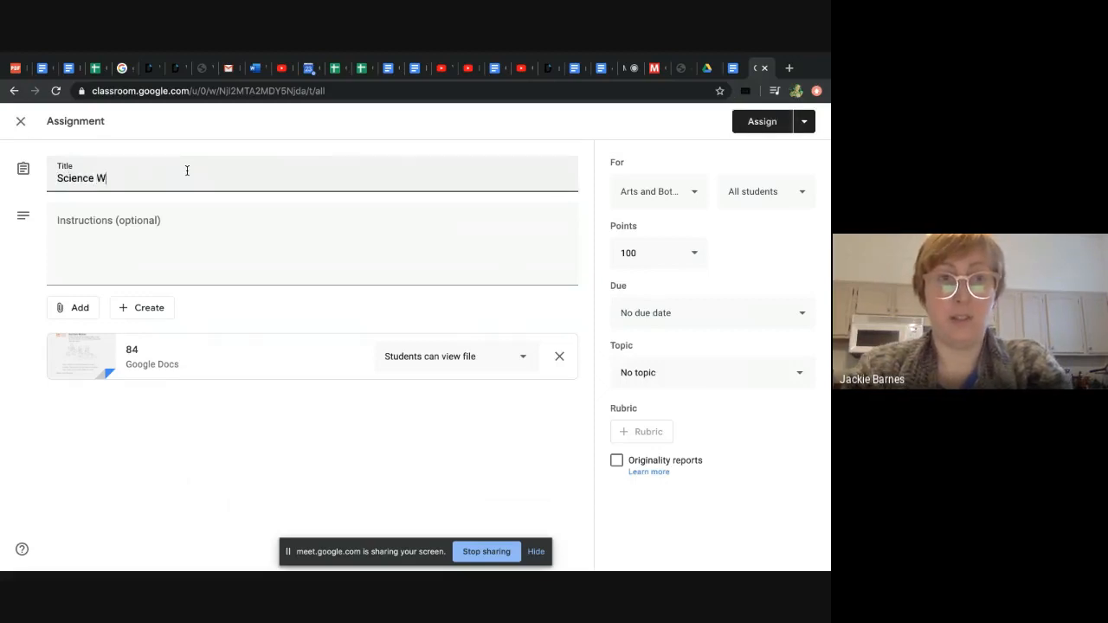
{"action": "type", "text": "orksheet"}
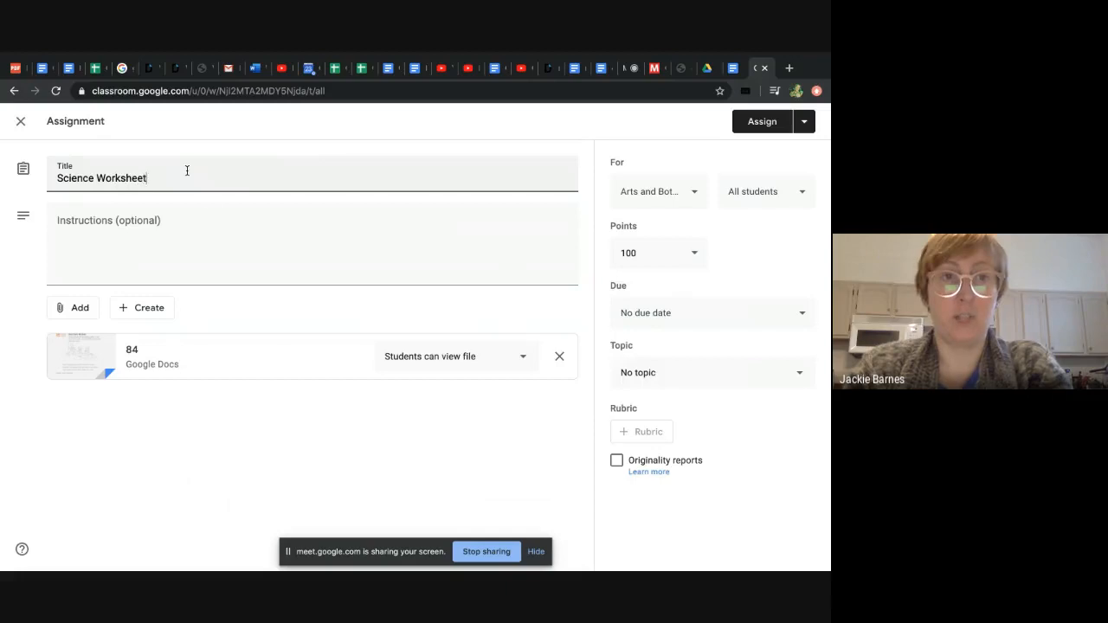
{"action": "left_click", "coordinate": [194, 220]}
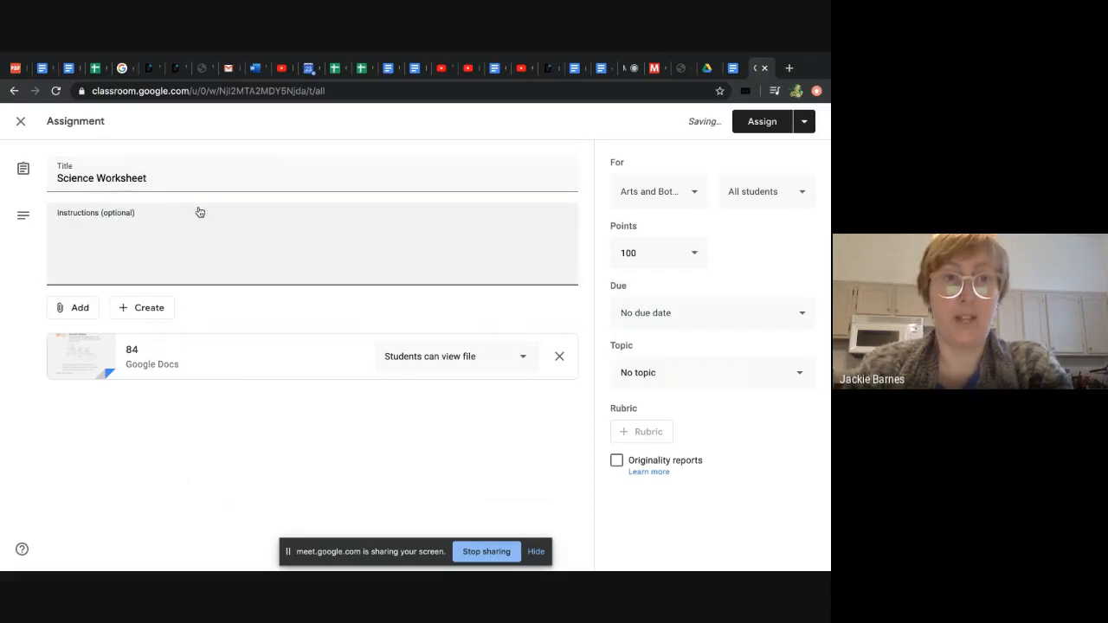
Set the attached document 84 to make a copy for each student.
{"action": "left_click", "coordinate": [521, 360]}
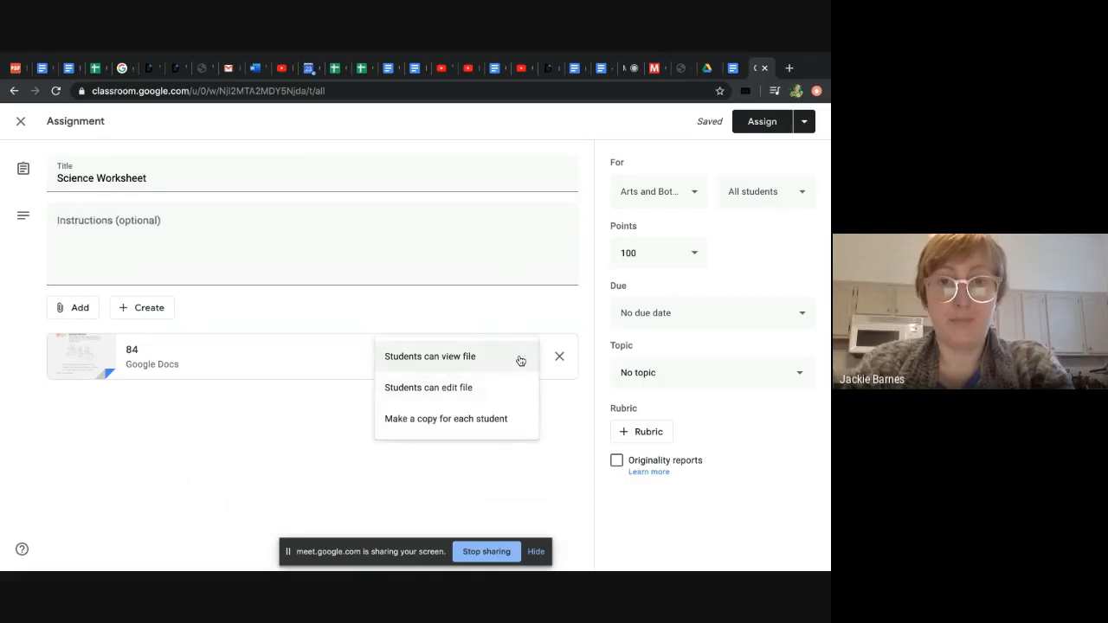
{"action": "left_click", "coordinate": [506, 419]}
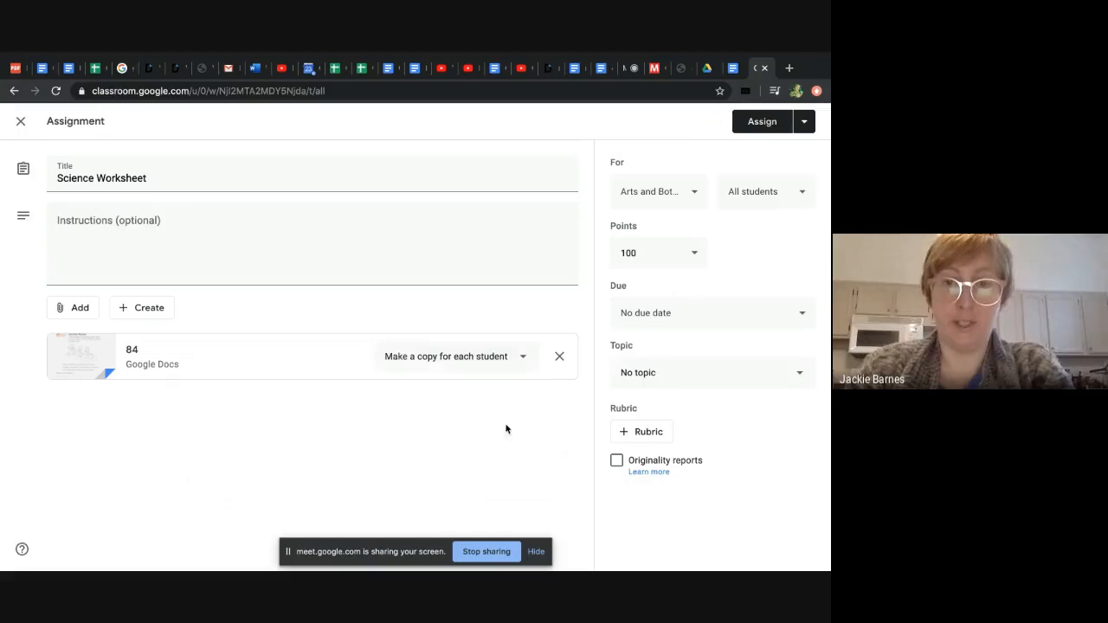
{"action": "left_click", "coordinate": [523, 362]}
{"action": "left_click", "coordinate": [511, 366]}
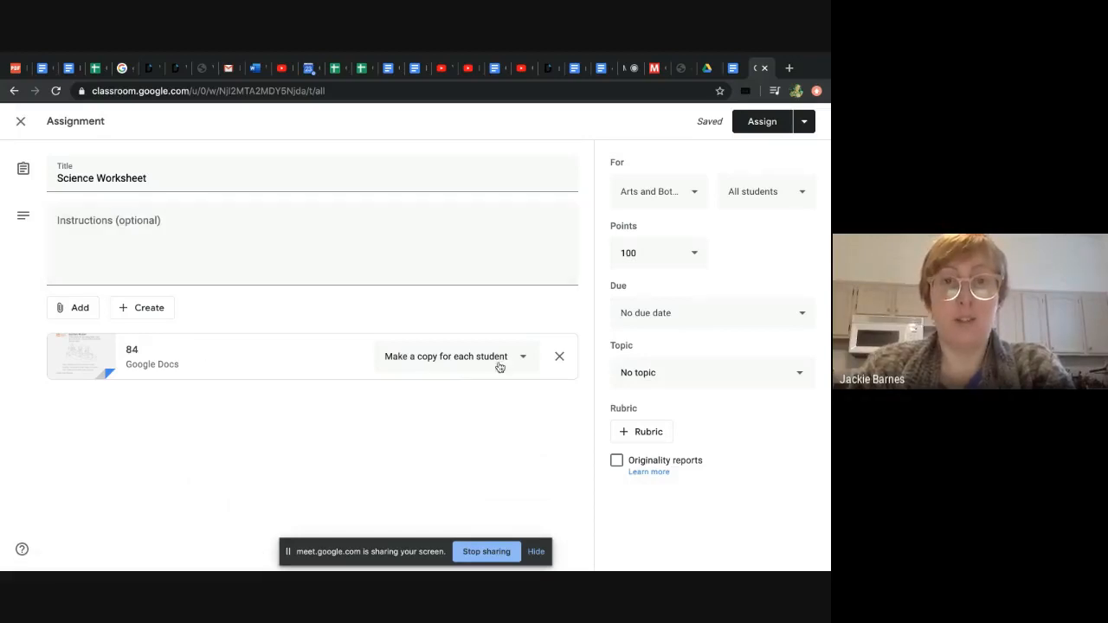
File the assignment under the topic "Designing Your Project" and assign it to all students.
{"action": "left_click", "coordinate": [666, 366]}
{"action": "left_click", "coordinate": [656, 408]}
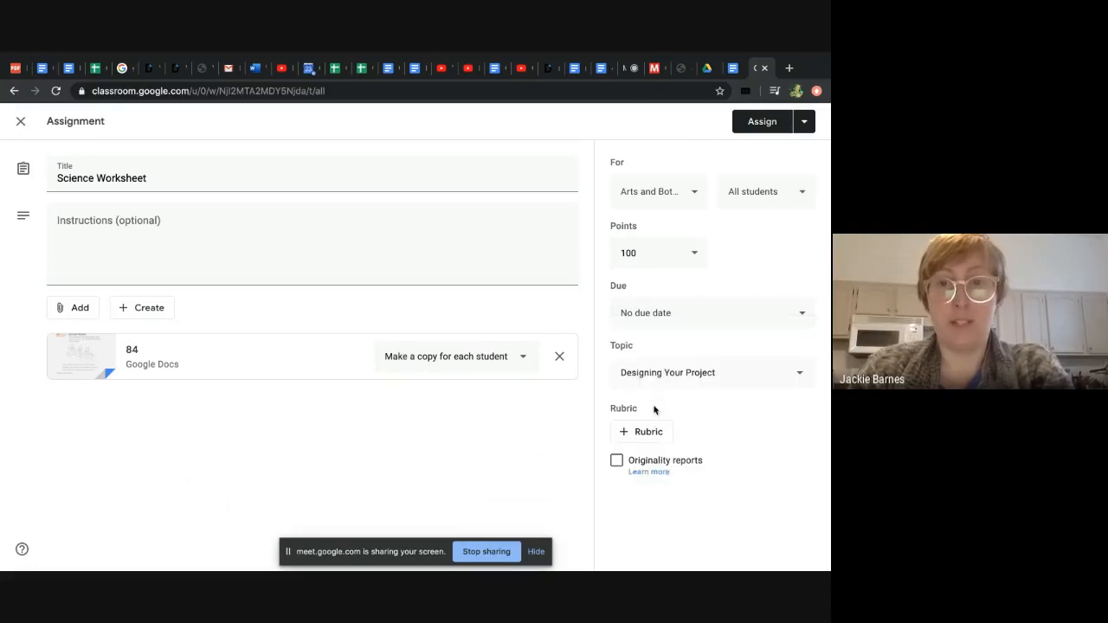
{"action": "left_click", "coordinate": [764, 121]}
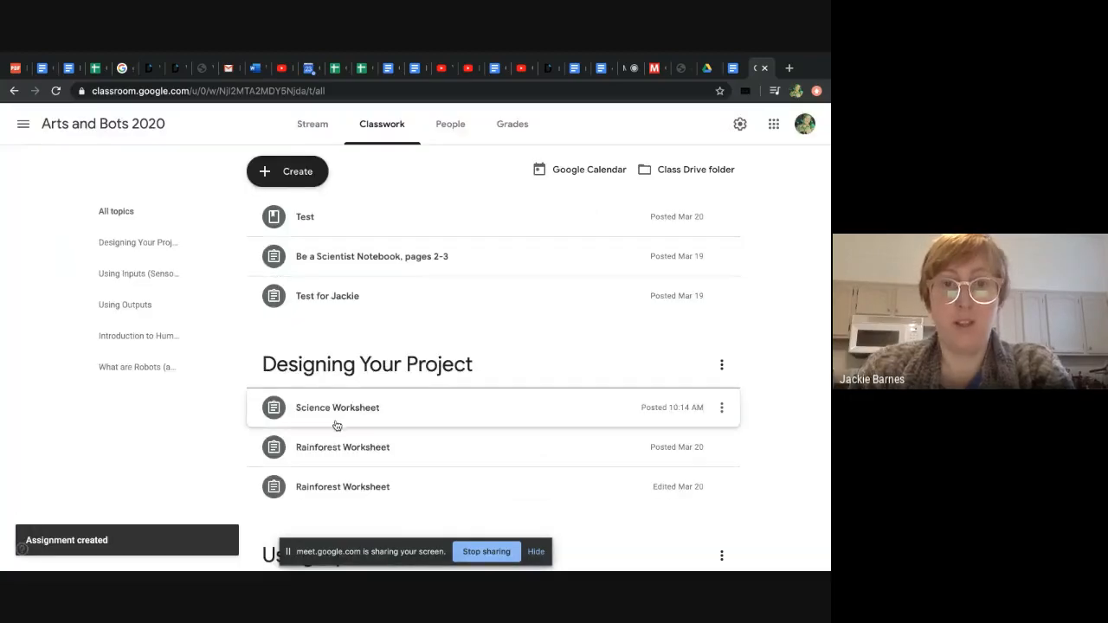
Review the posted Science Worksheet assignment's student work and instructions, and open its attached document 84.
{"action": "left_click", "coordinate": [337, 412]}
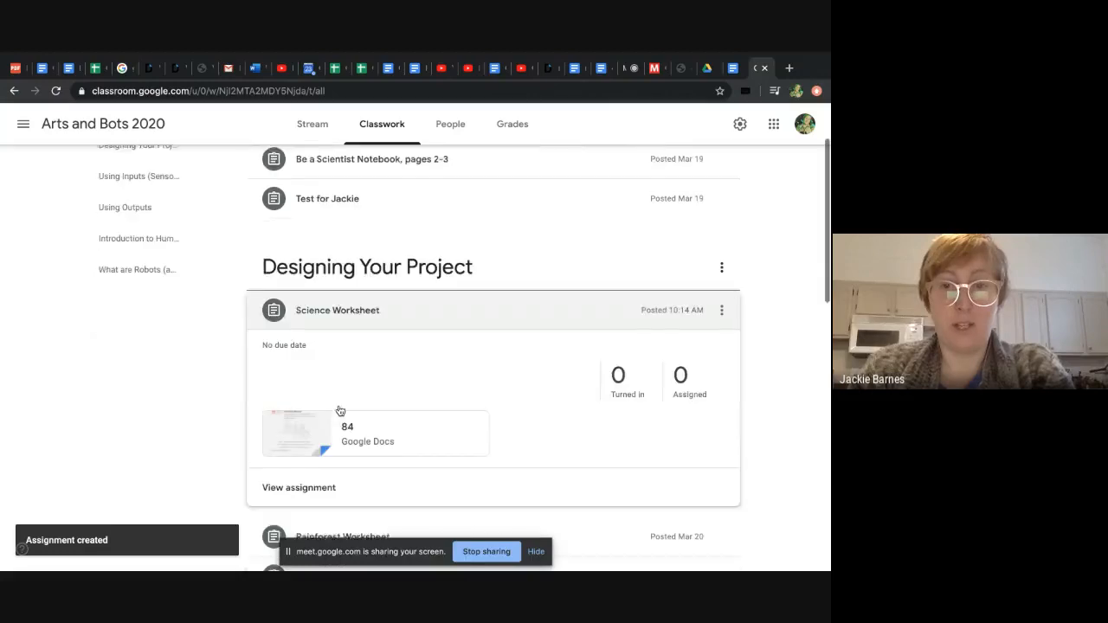
{"action": "left_click", "coordinate": [303, 487]}
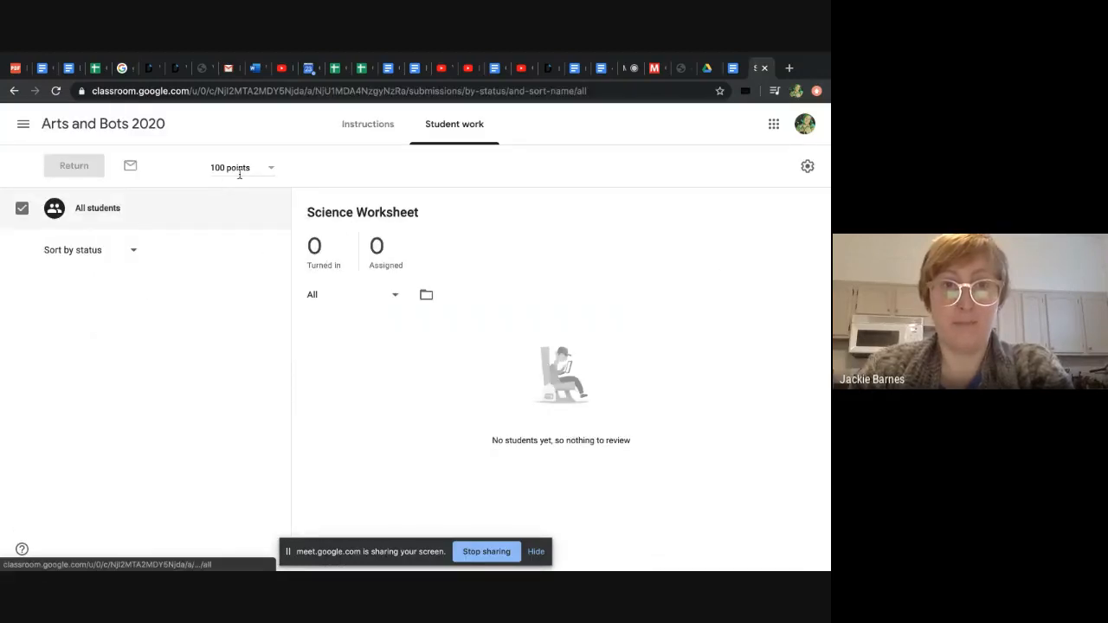
{"action": "left_click", "coordinate": [348, 121]}
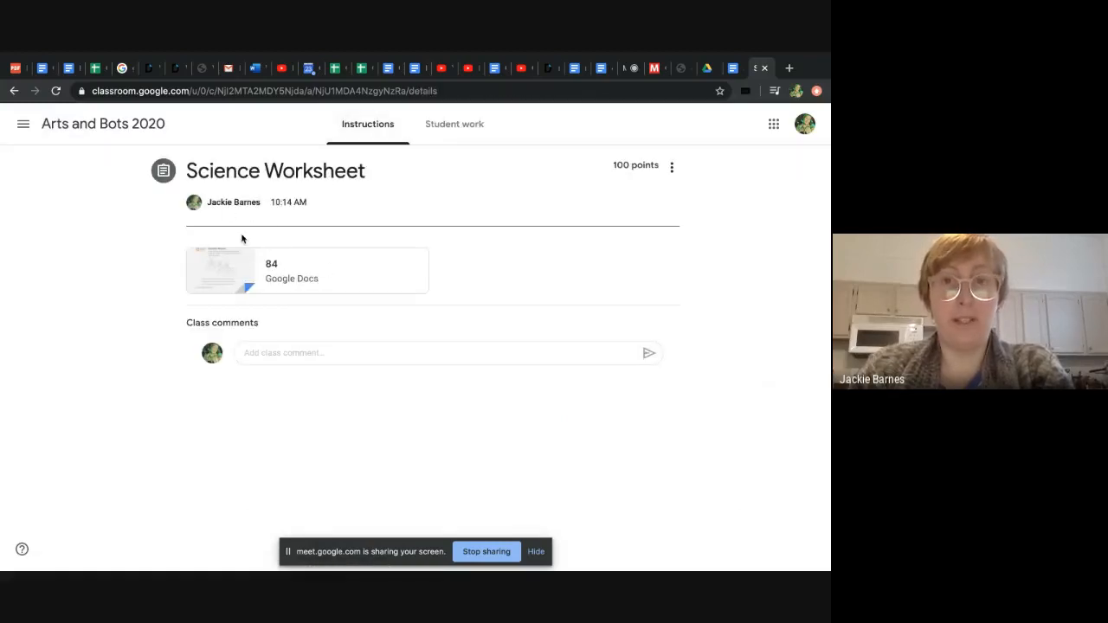
{"action": "left_click", "coordinate": [229, 273]}
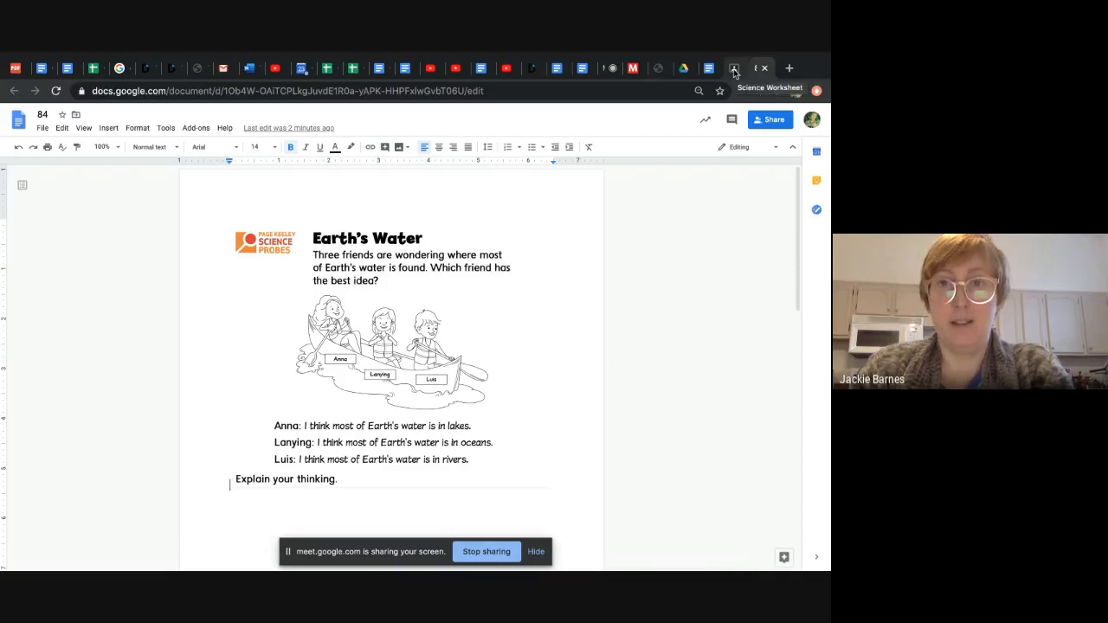
{"action": "left_click", "coordinate": [606, 71]}
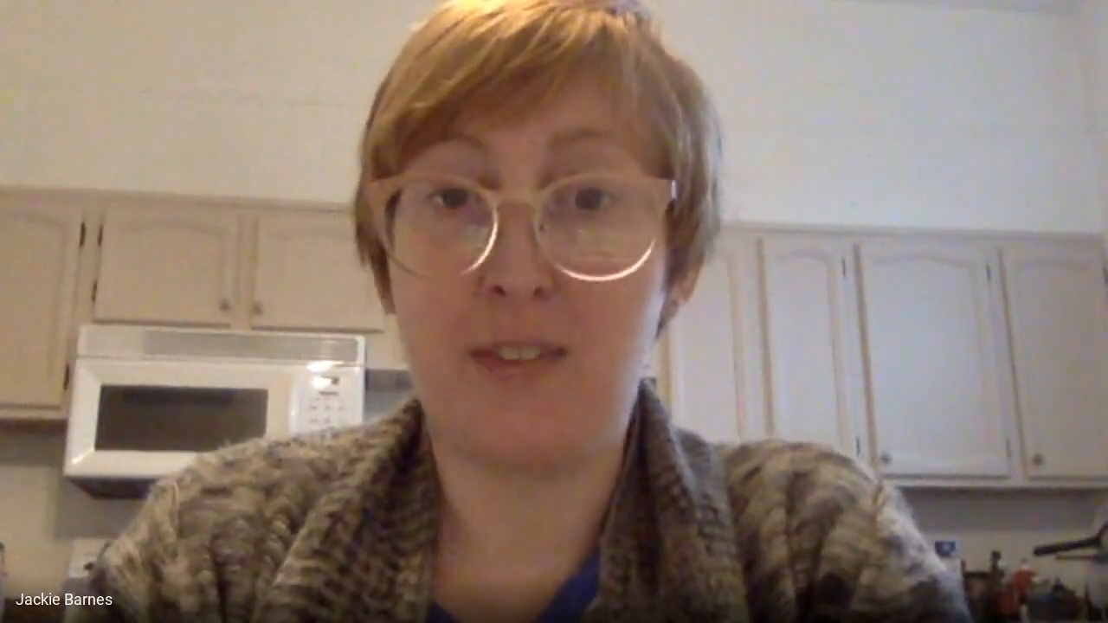